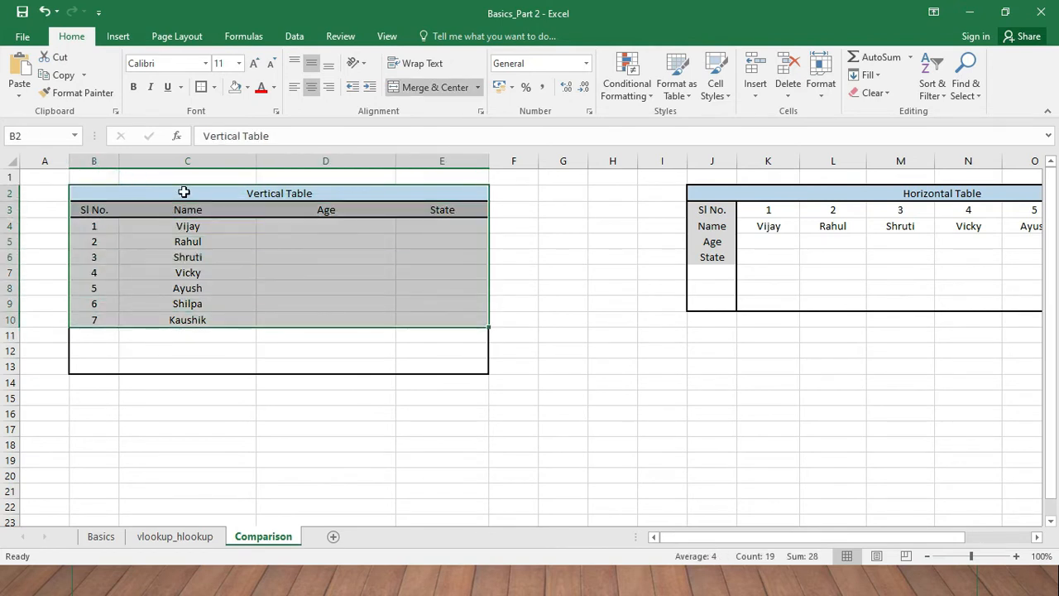
# - Examine the vertical and horizontal tables on the Comparison sheet and the source table on the vlookup_hlookup sheet
pyautogui.click(196, 160)
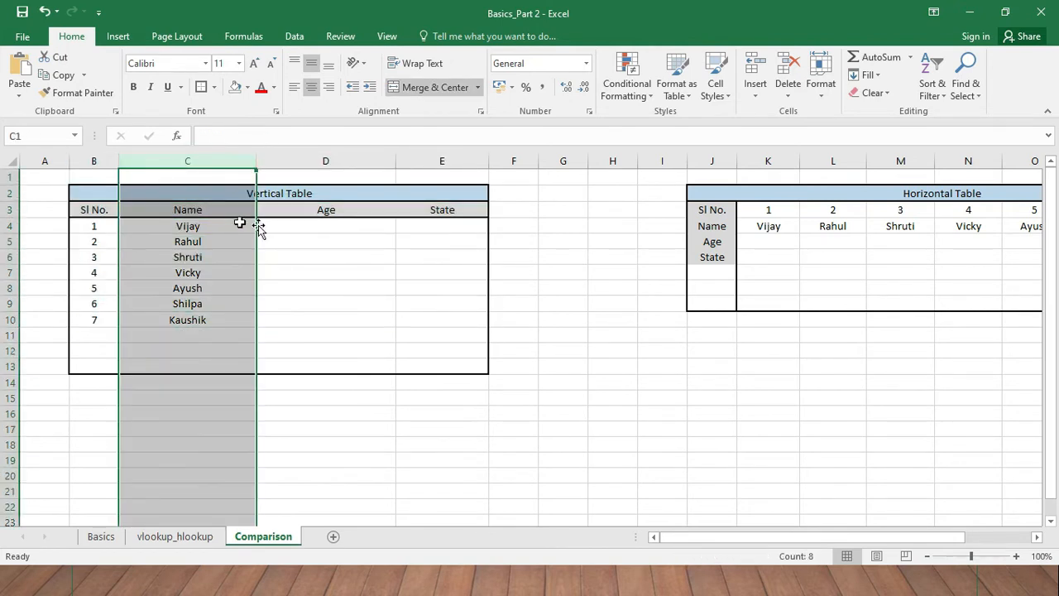
pyautogui.click(317, 226)
pyautogui.moveTo(750, 542); pyautogui.dragTo(813, 544)
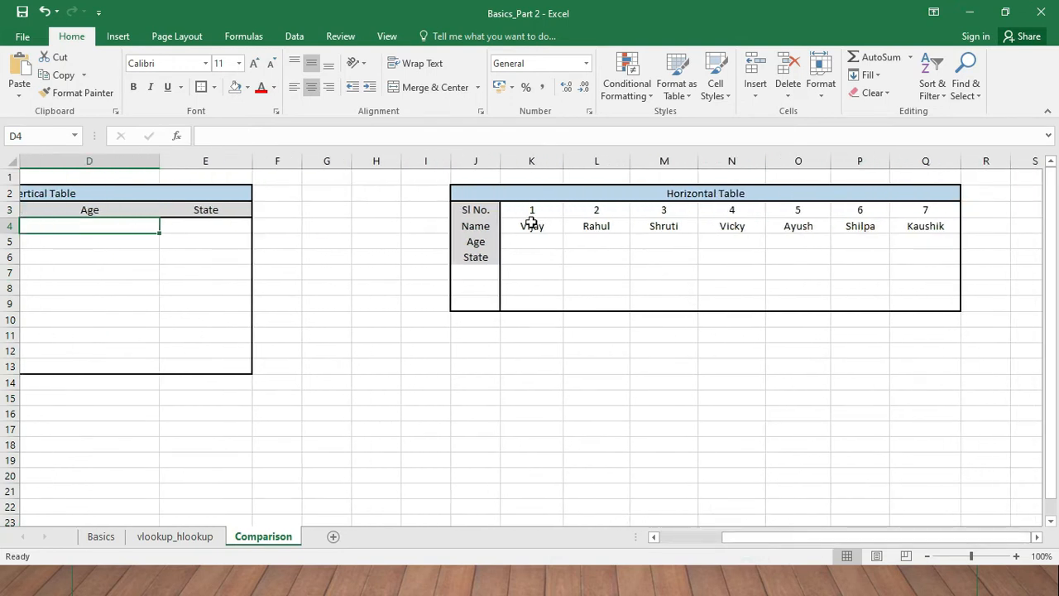
pyautogui.click(524, 227)
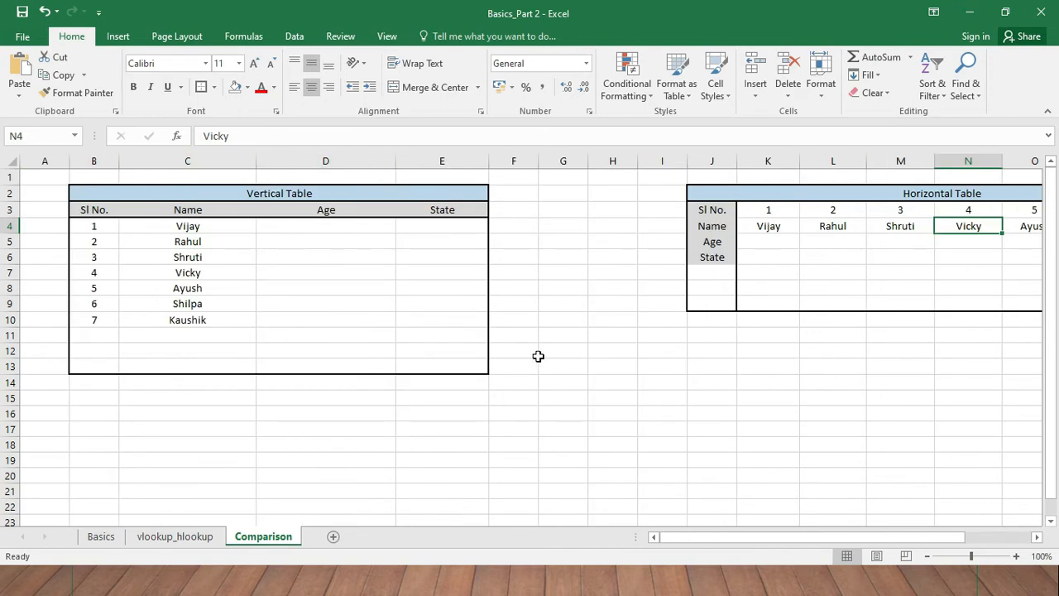
pyautogui.click(313, 253)
pyautogui.hotkey('ctrl', 'pageup')
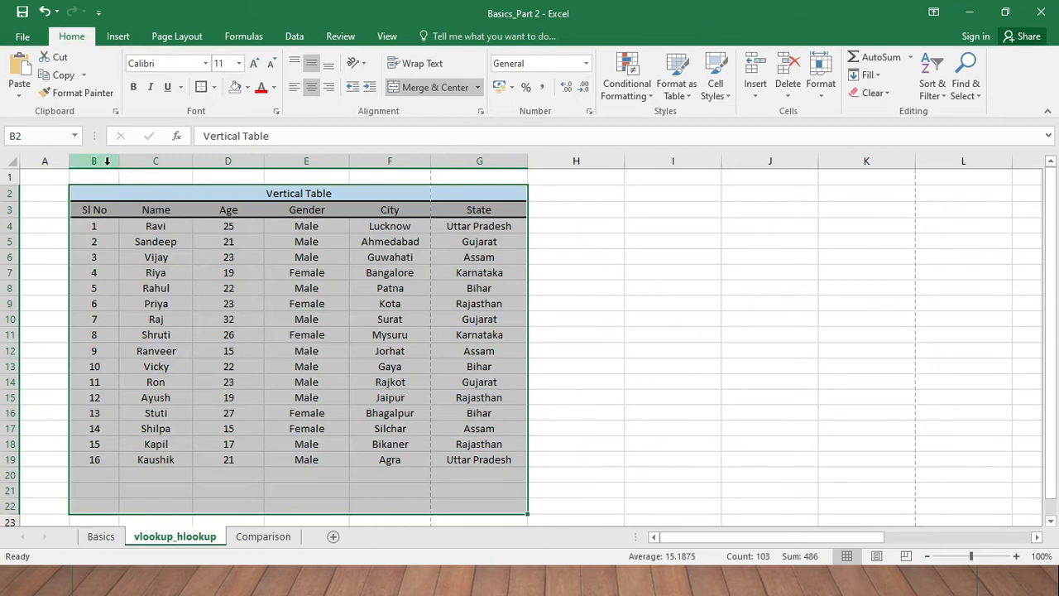
pyautogui.click(276, 276)
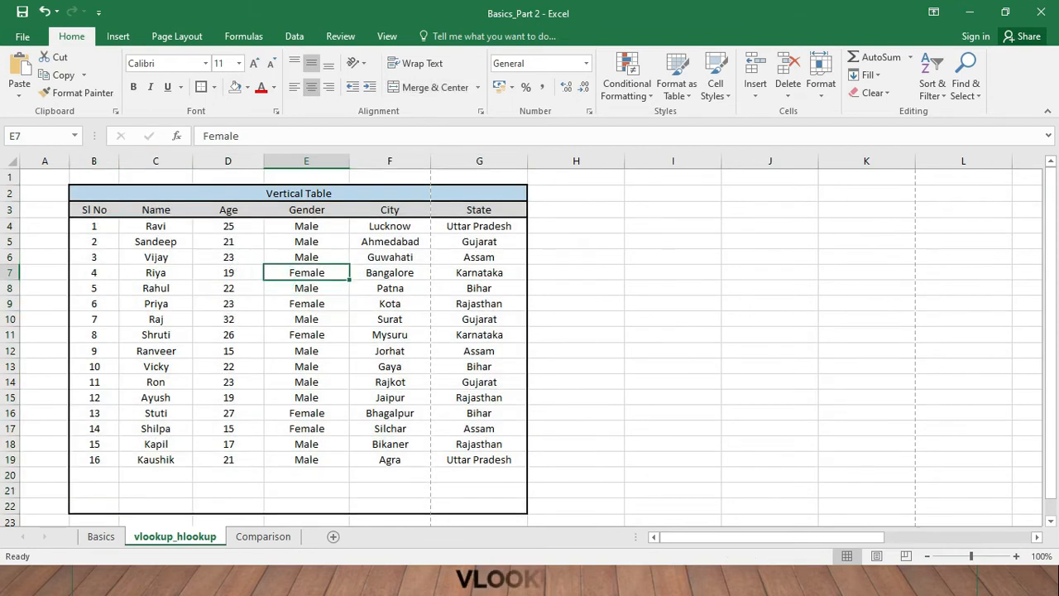
pyautogui.click(263, 537)
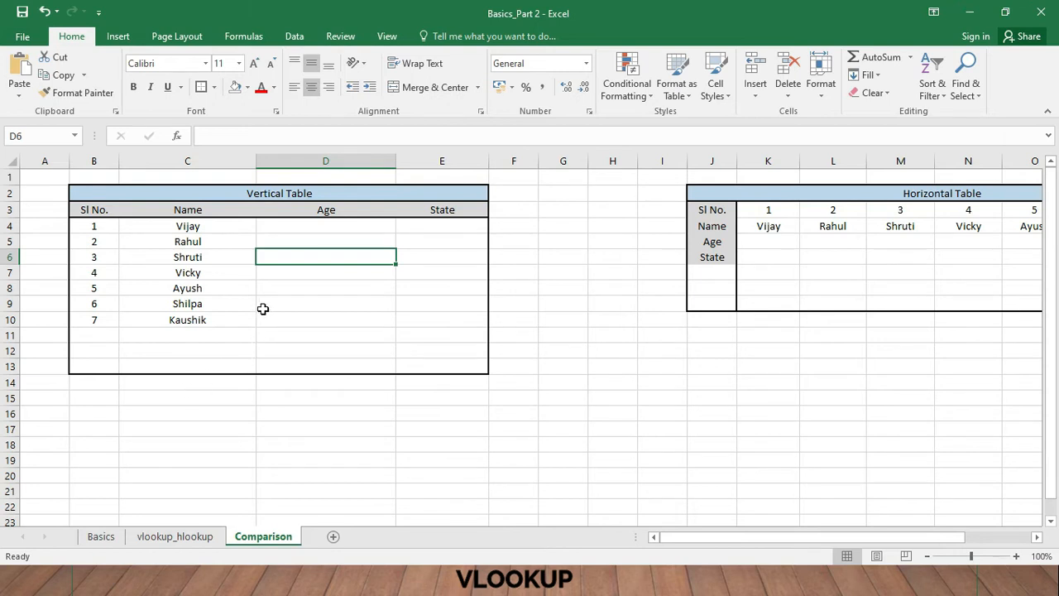
pyautogui.click(316, 238)
pyautogui.click(320, 231)
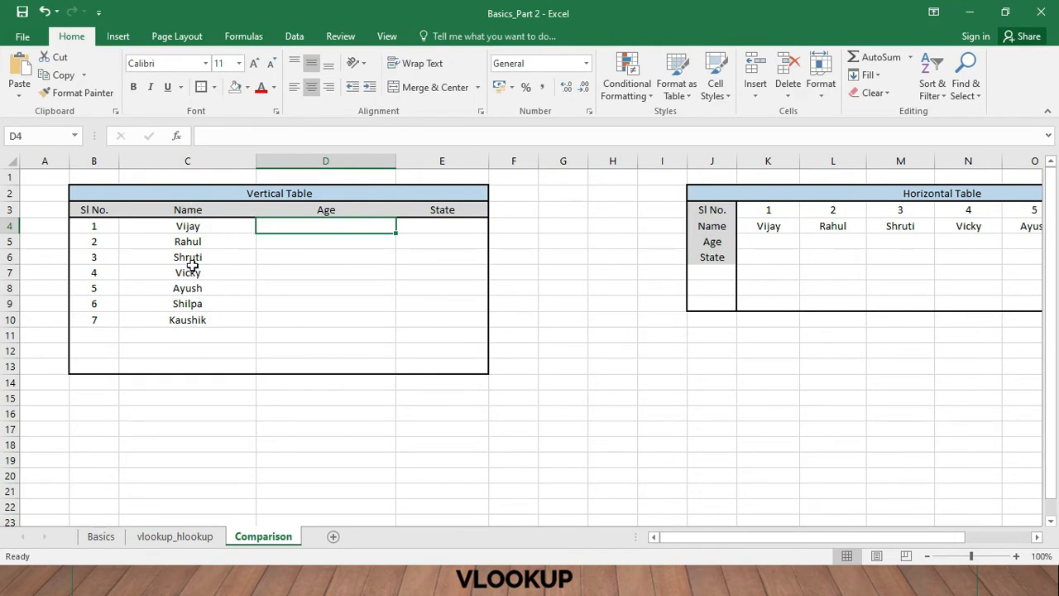
# - Compare the names in the Comparison sheet's vertical table with the Name column of the source table on the vlookup_hlookup sheet
pyautogui.click(191, 531)
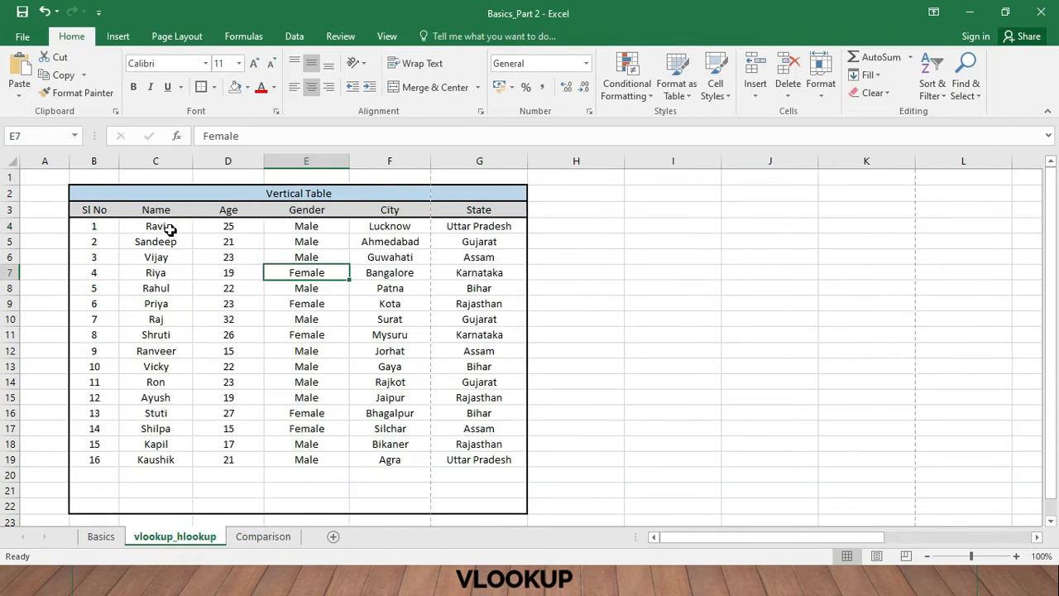
pyautogui.moveTo(167, 227); pyautogui.dragTo(156, 459)
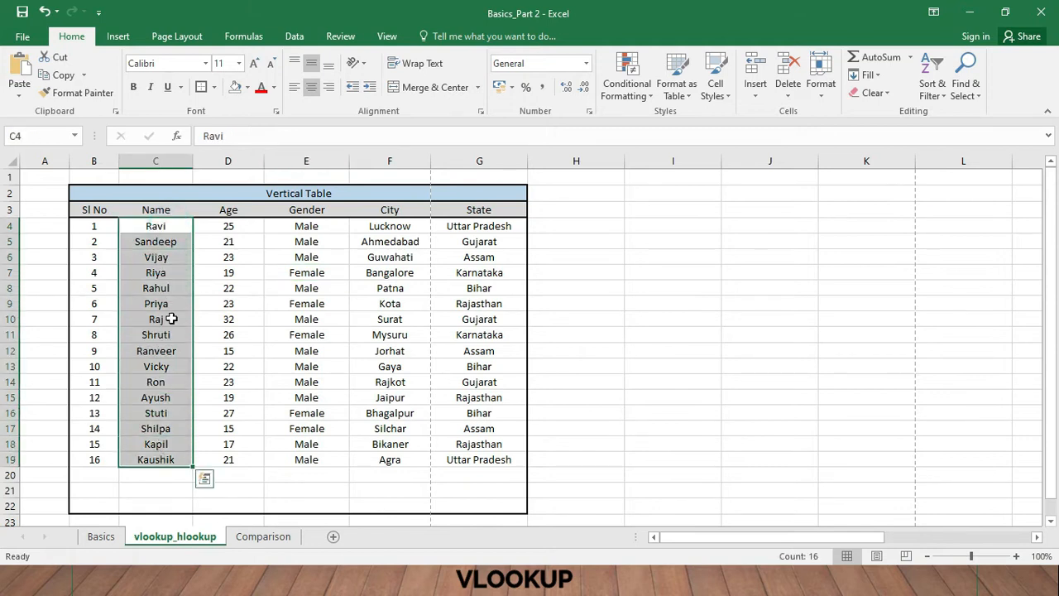
pyautogui.click(259, 537)
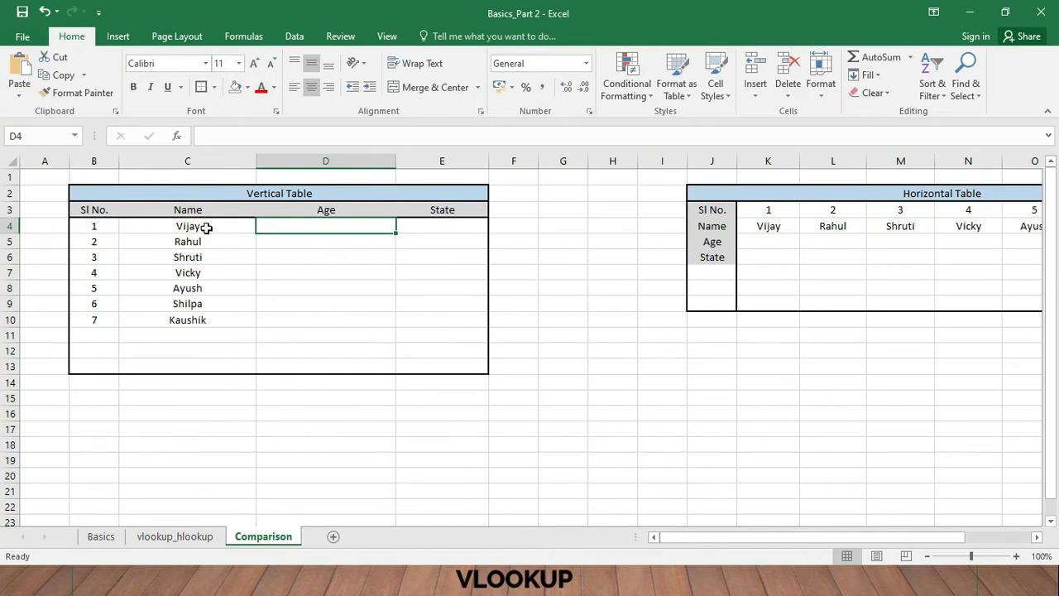
pyautogui.click(206, 227)
pyautogui.click(210, 241)
pyautogui.click(210, 272)
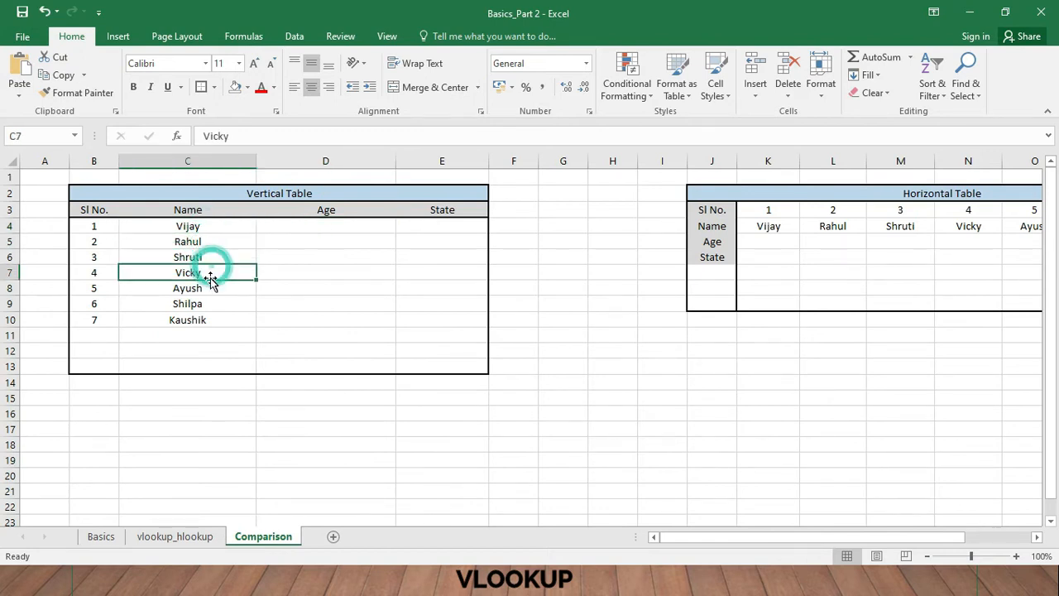
pyautogui.click(210, 288)
pyautogui.click(211, 303)
pyautogui.click(210, 319)
pyautogui.click(189, 534)
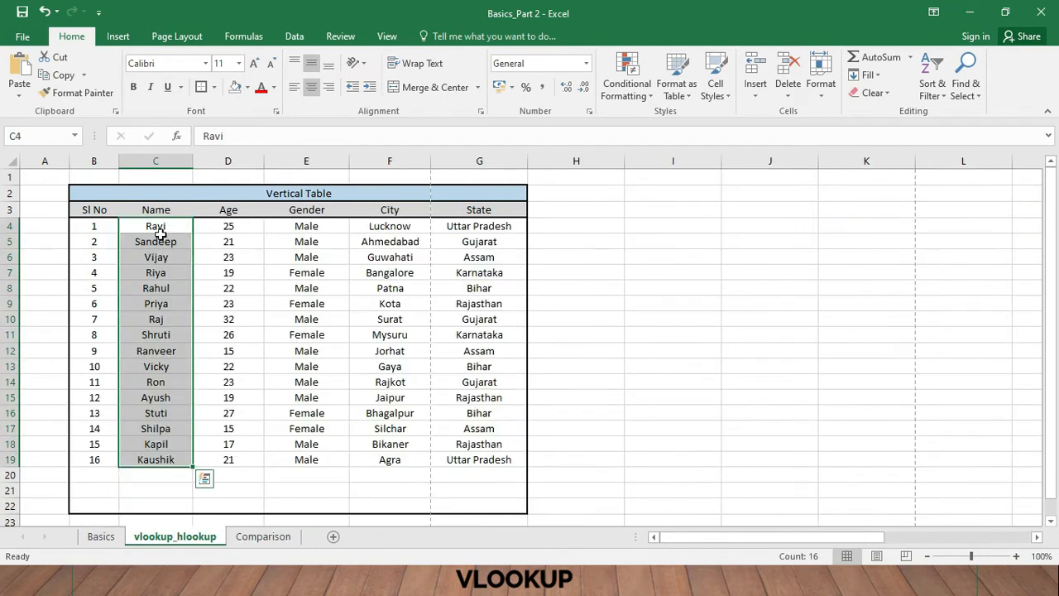
pyautogui.click(162, 227)
pyautogui.click(161, 241)
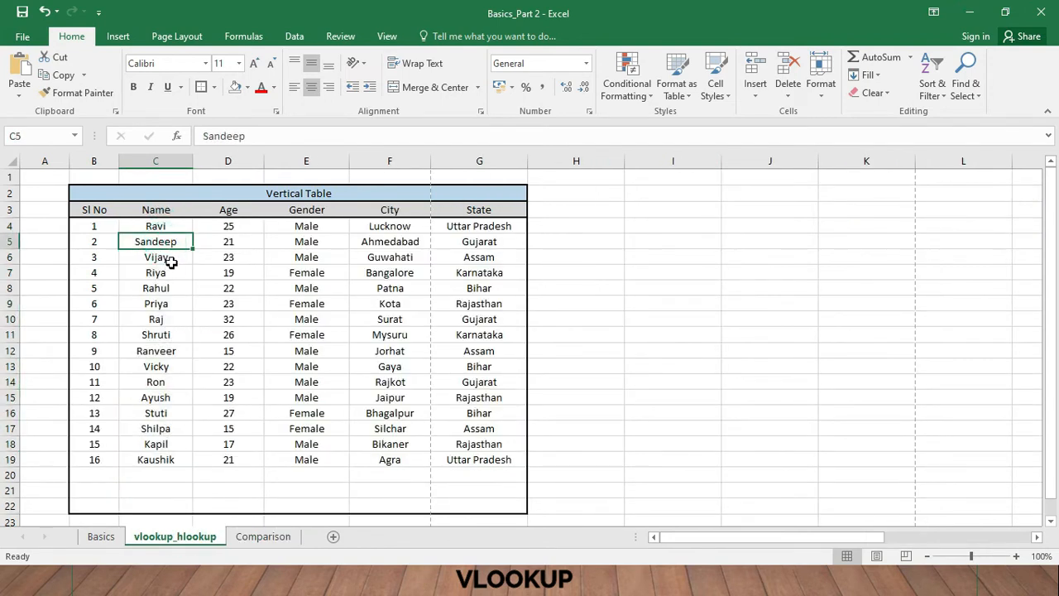
pyautogui.click(170, 259)
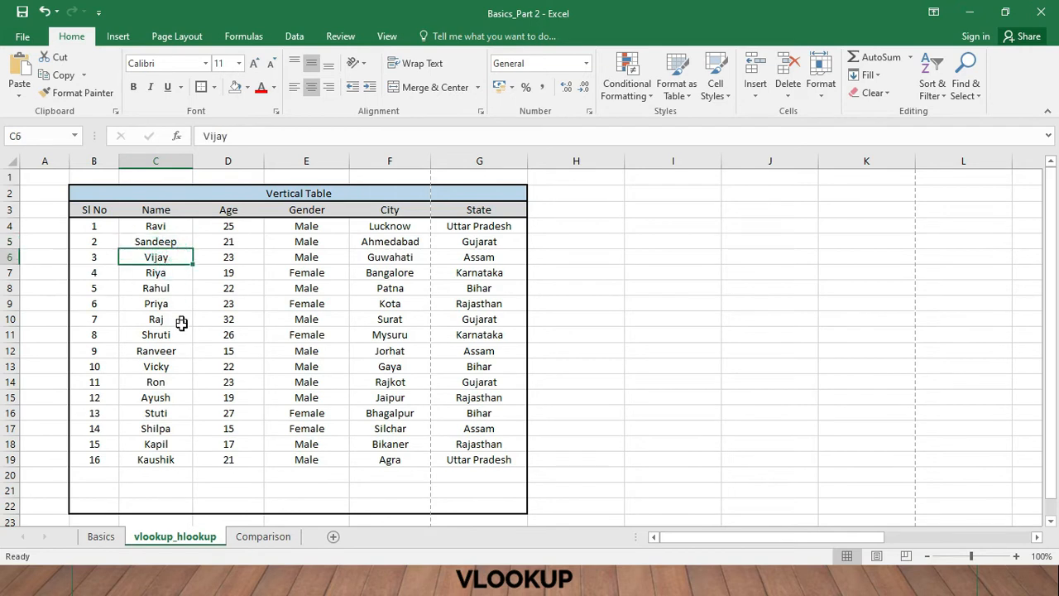
pyautogui.click(174, 460)
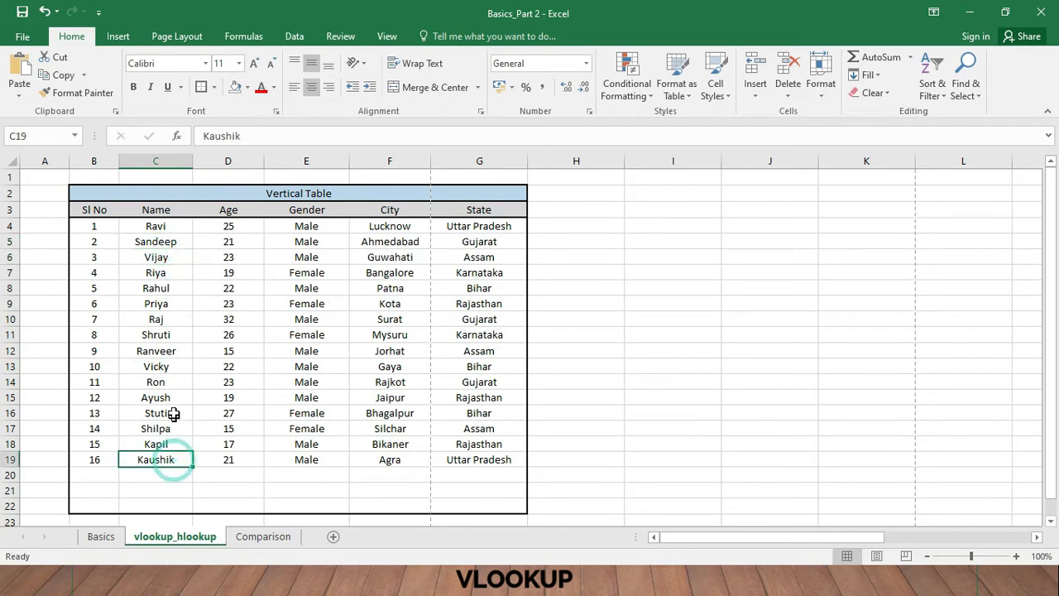
pyautogui.click(167, 369)
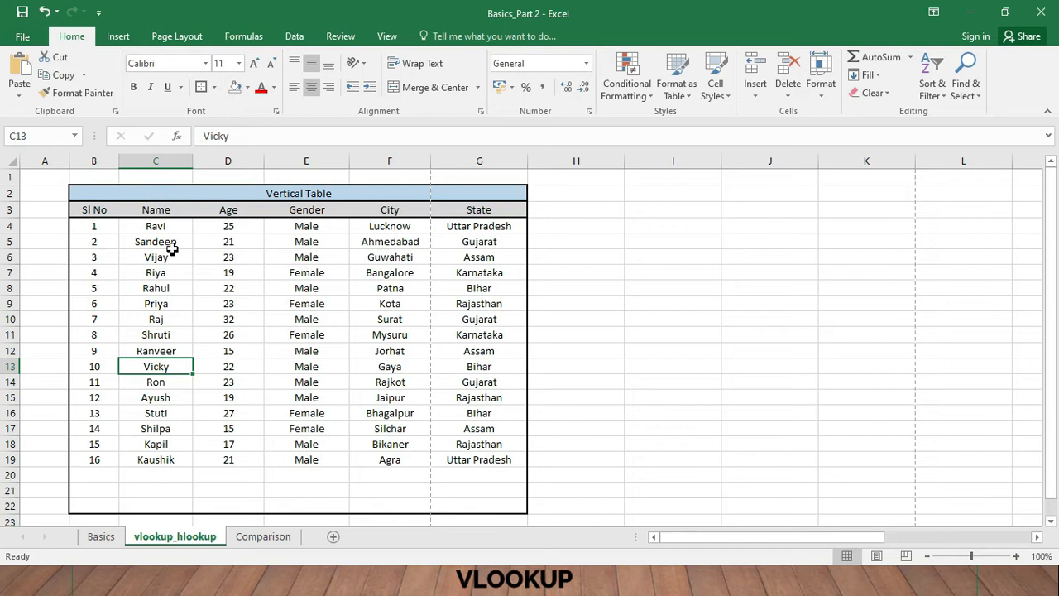
pyautogui.click(248, 304)
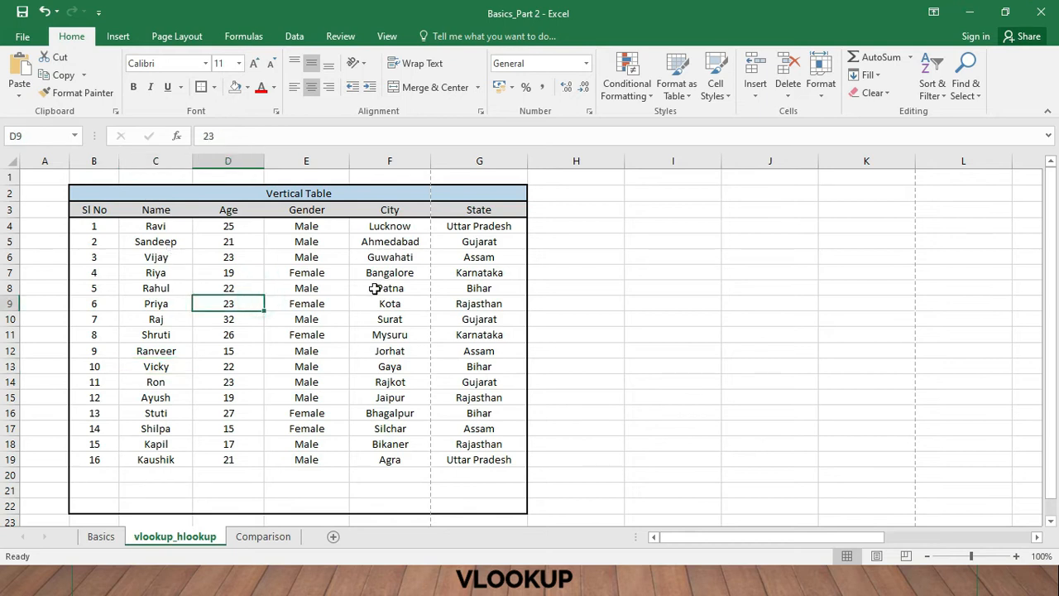
# - Check the empty Age and State cells of the first Comparison row against the matching person's record in the vlookup_hlookup source table
pyautogui.click(263, 536)
pyautogui.click(319, 226)
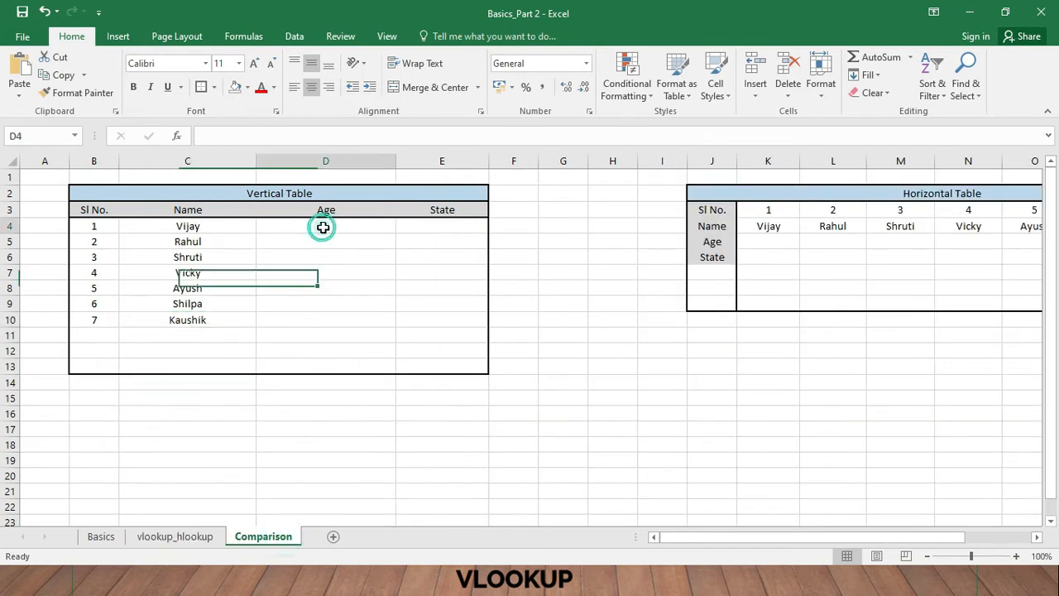
pyautogui.click(442, 227)
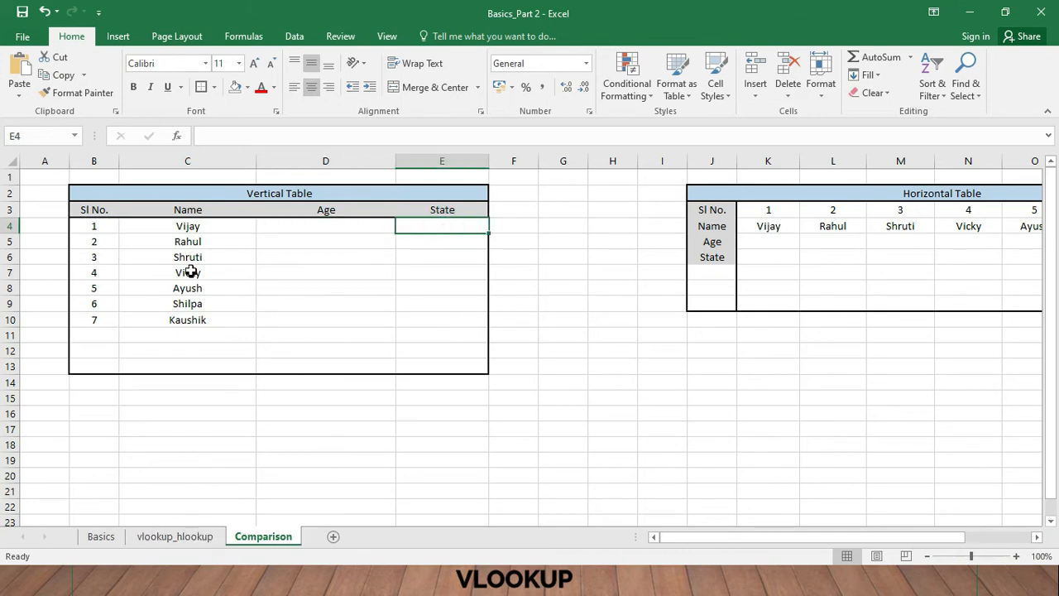
pyautogui.click(199, 227)
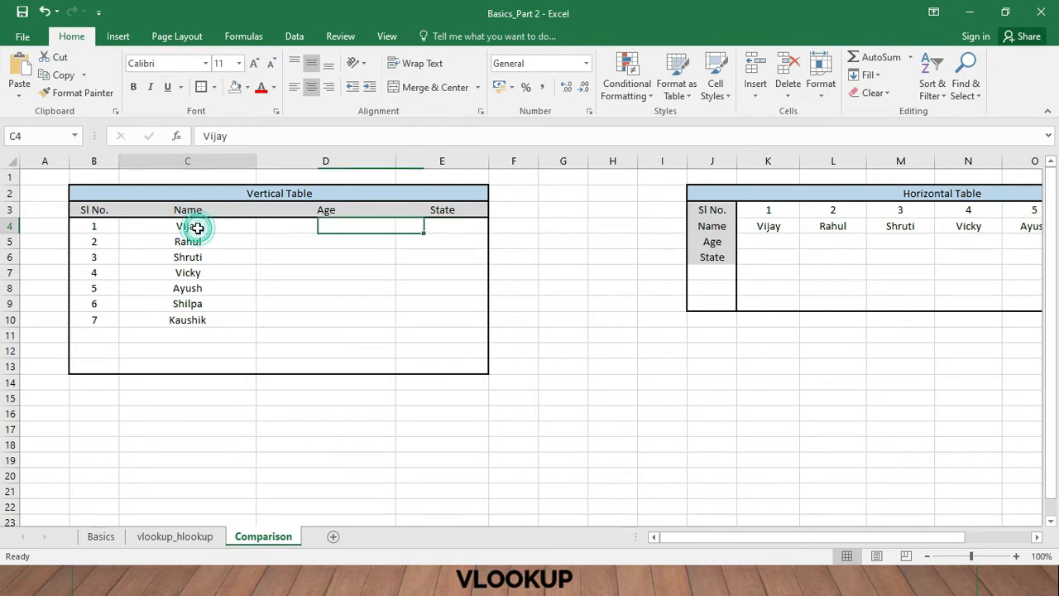
pyautogui.click(178, 536)
pyautogui.press('Up')
pyautogui.press('Up')
pyautogui.press('Up')
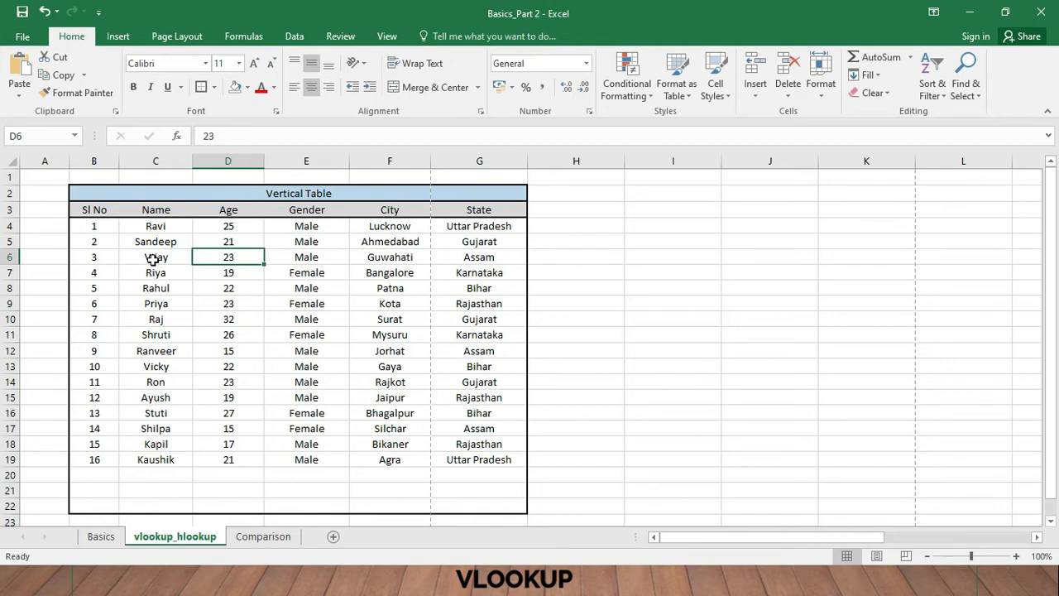
pyautogui.click(154, 259)
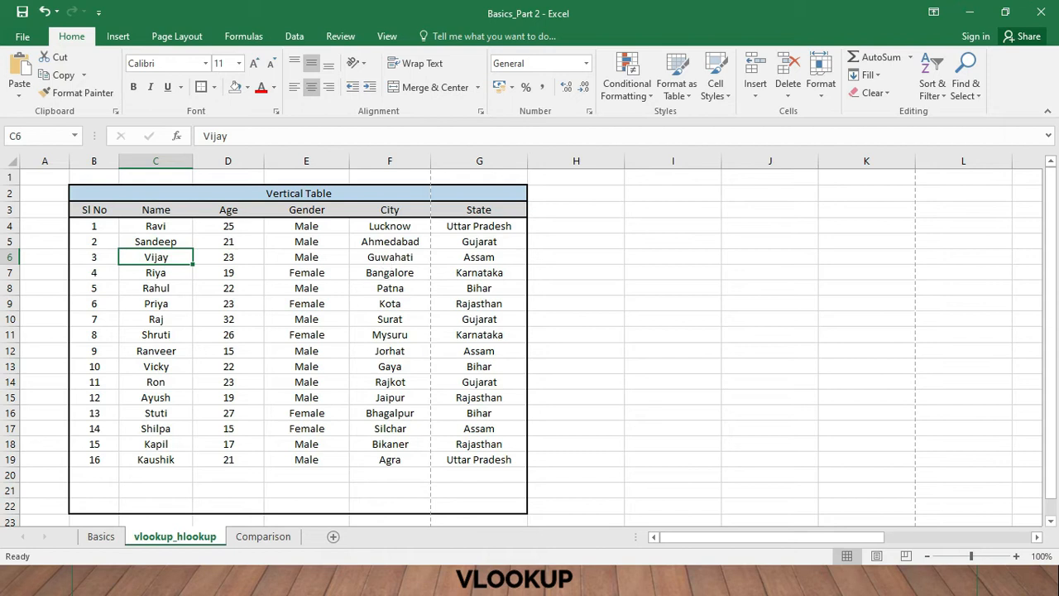
pyautogui.click(271, 538)
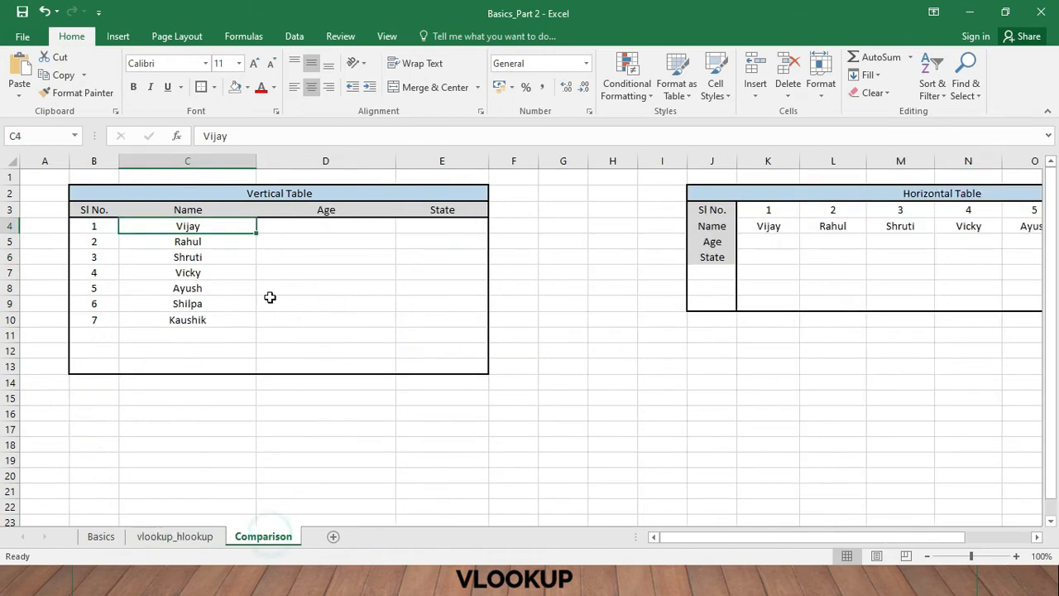
pyautogui.click(296, 228)
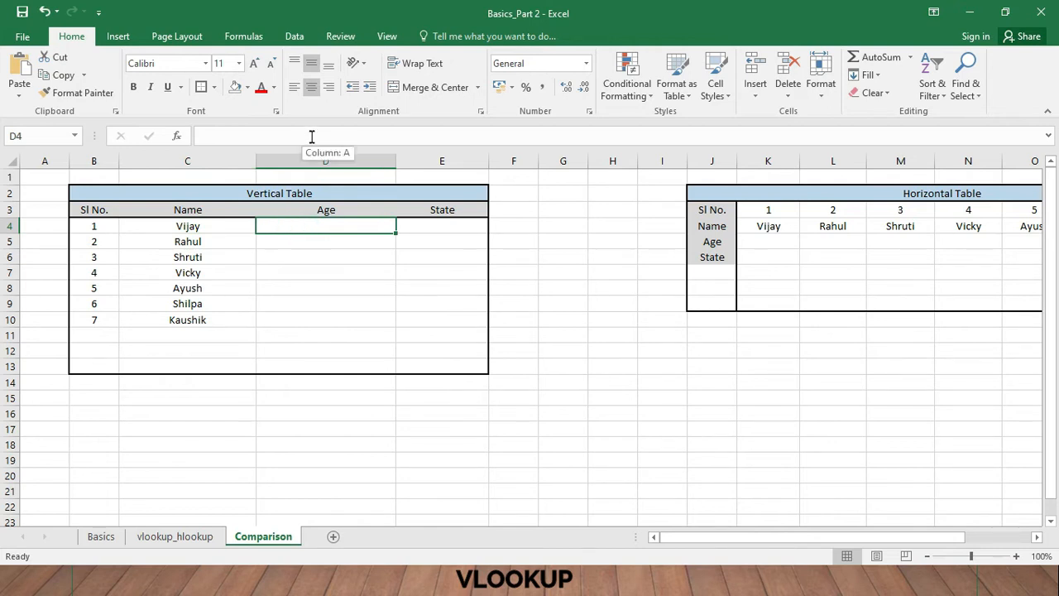
pyautogui.click(186, 535)
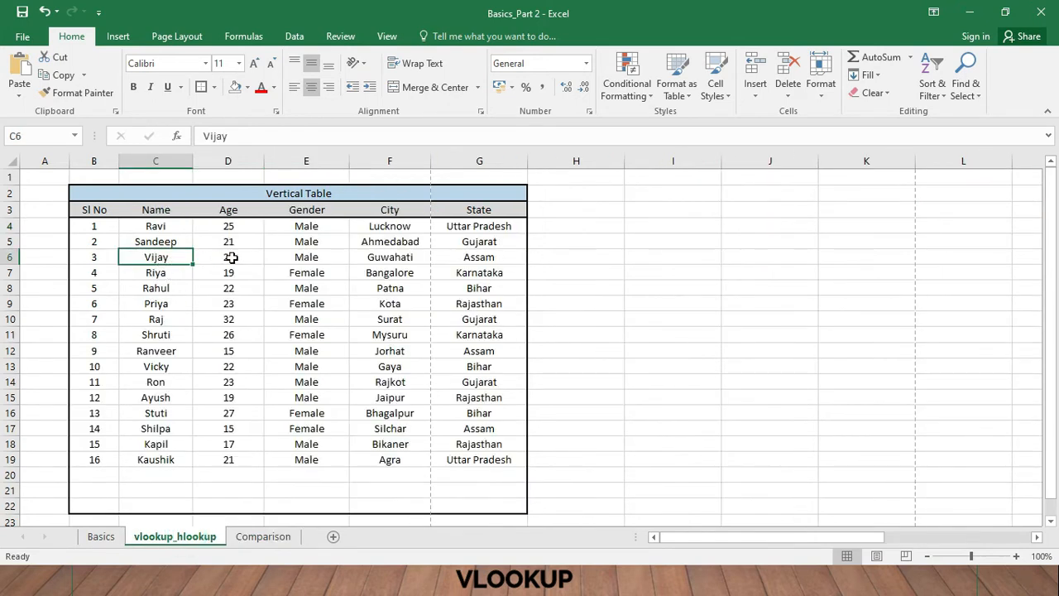
pyautogui.click(257, 535)
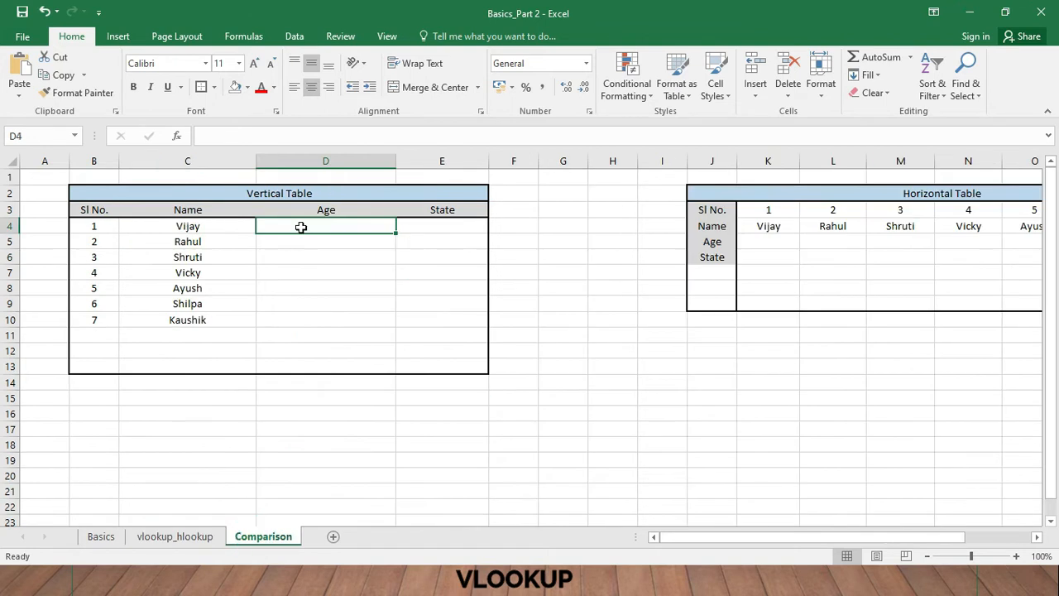
# - Start a VLOOKUP formula in cell D4 of the Comparison sheet, using the name in C4 as the lookup value
pyautogui.click(313, 228)
pyautogui.click(305, 135)
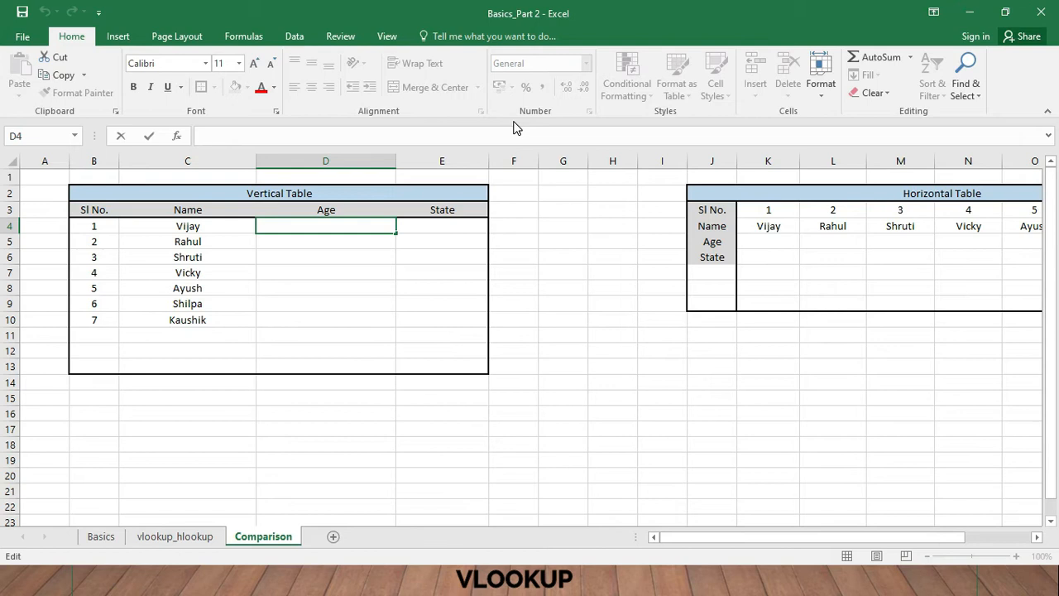
pyautogui.write('=')
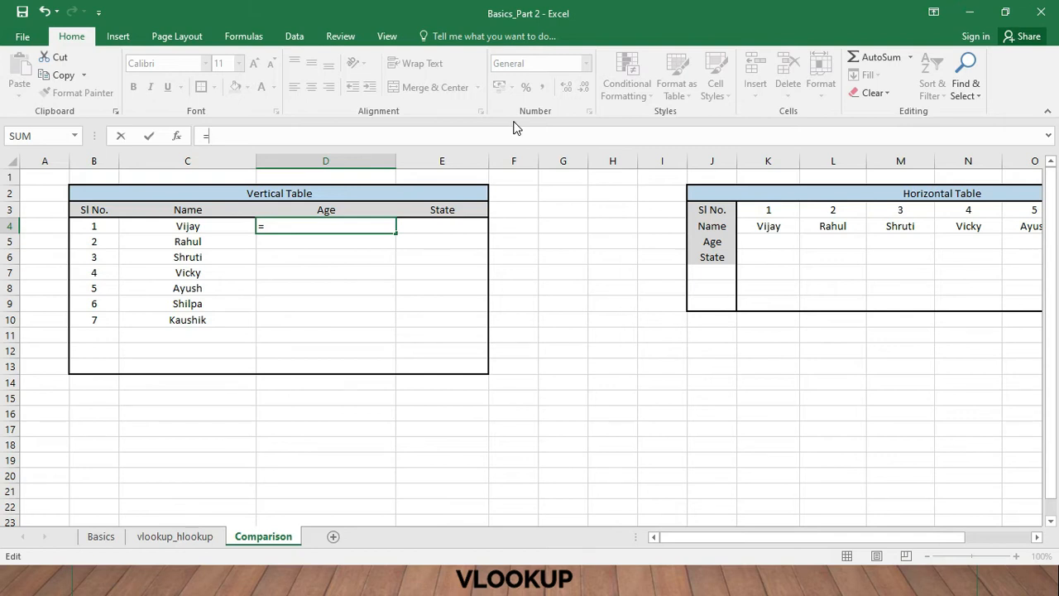
pyautogui.write('vloo')
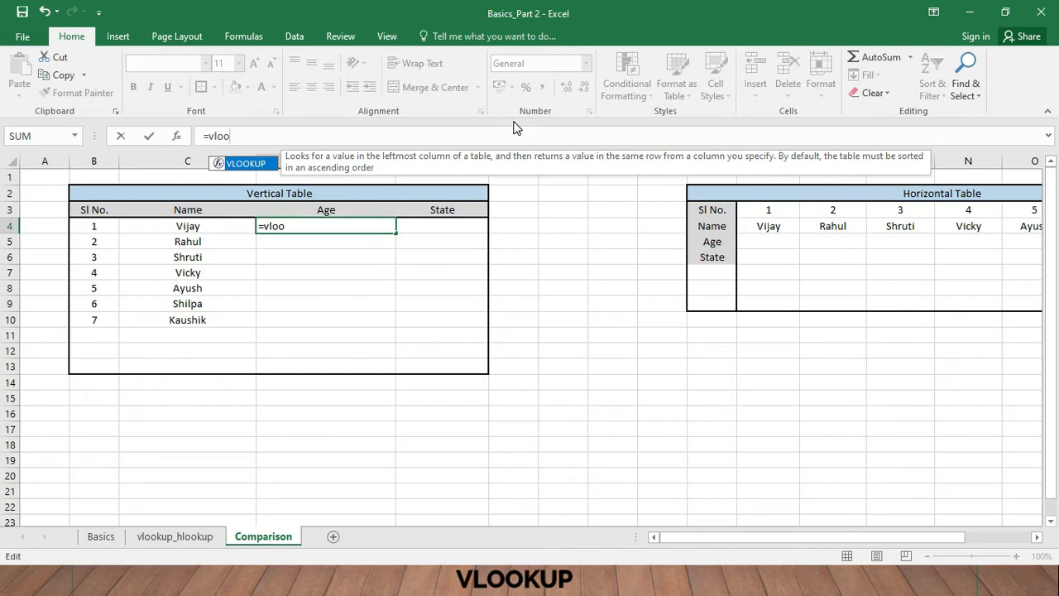
pyautogui.write('kup')
pyautogui.doubleClick(248, 164)
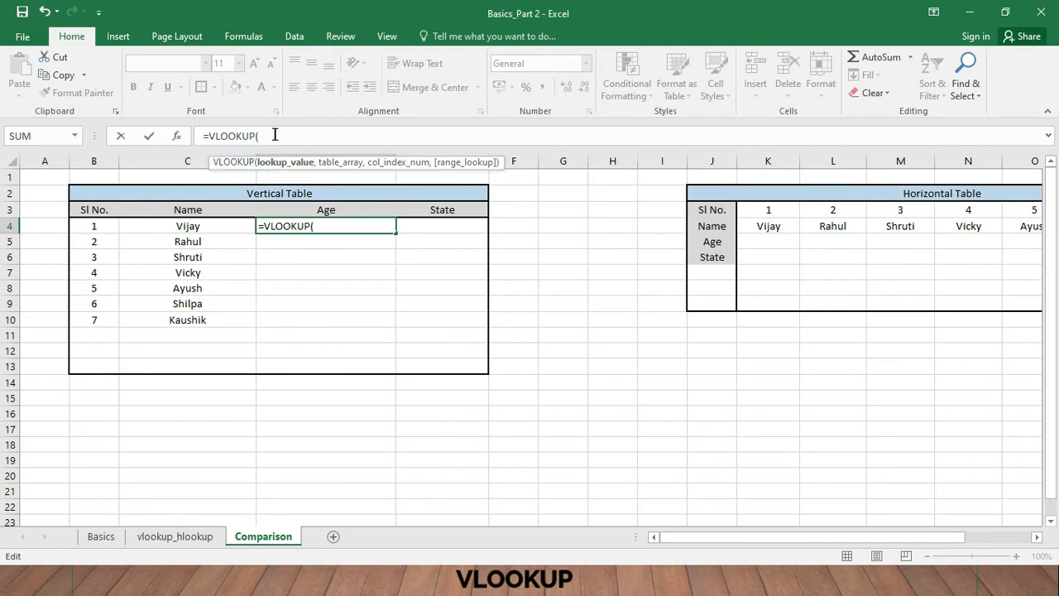
pyautogui.click(203, 228)
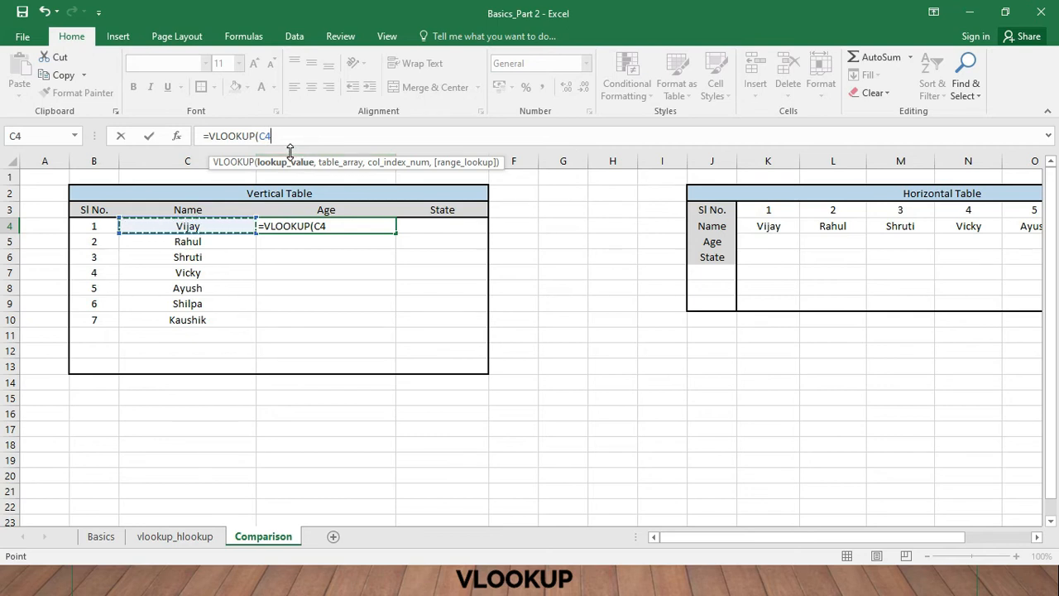
# - Set the table array of the D4 VLOOKUP to the range C4:G19 on the vlookup_hlookup sheet
pyautogui.write(',')
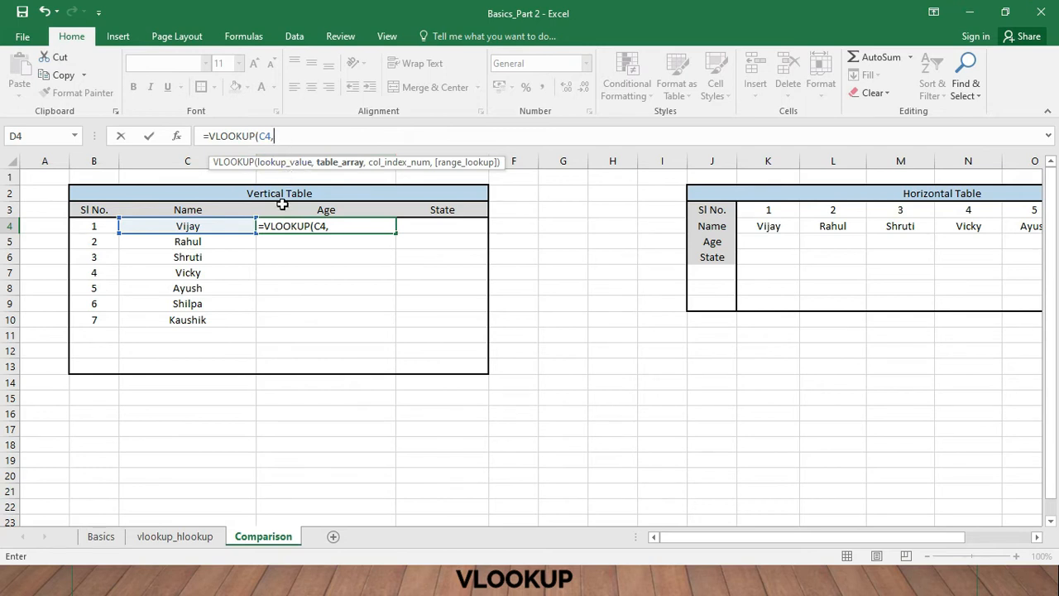
pyautogui.click(194, 538)
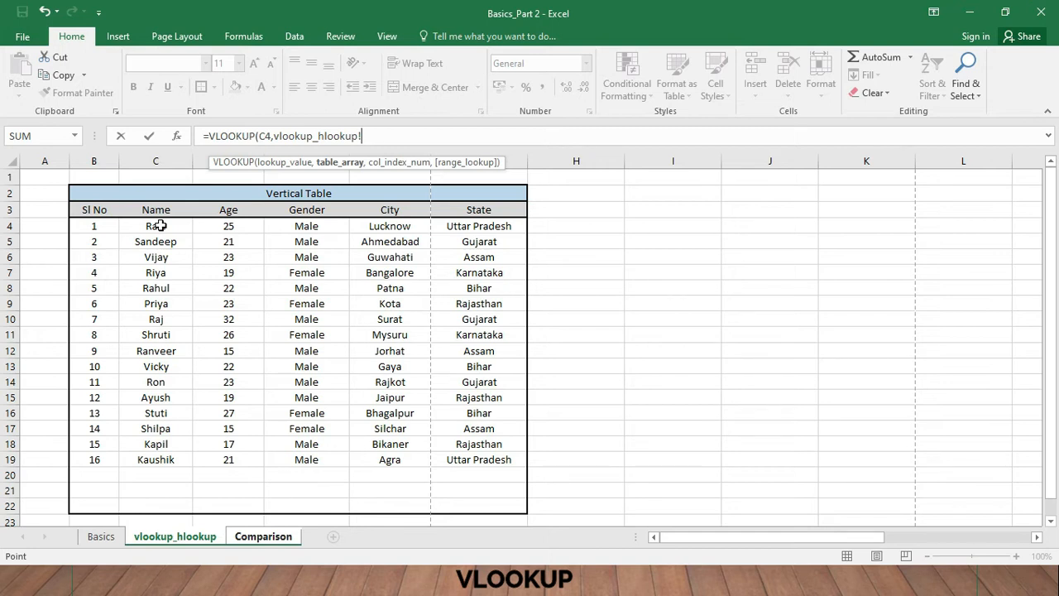
pyautogui.moveTo(165, 226); pyautogui.dragTo(495, 460)
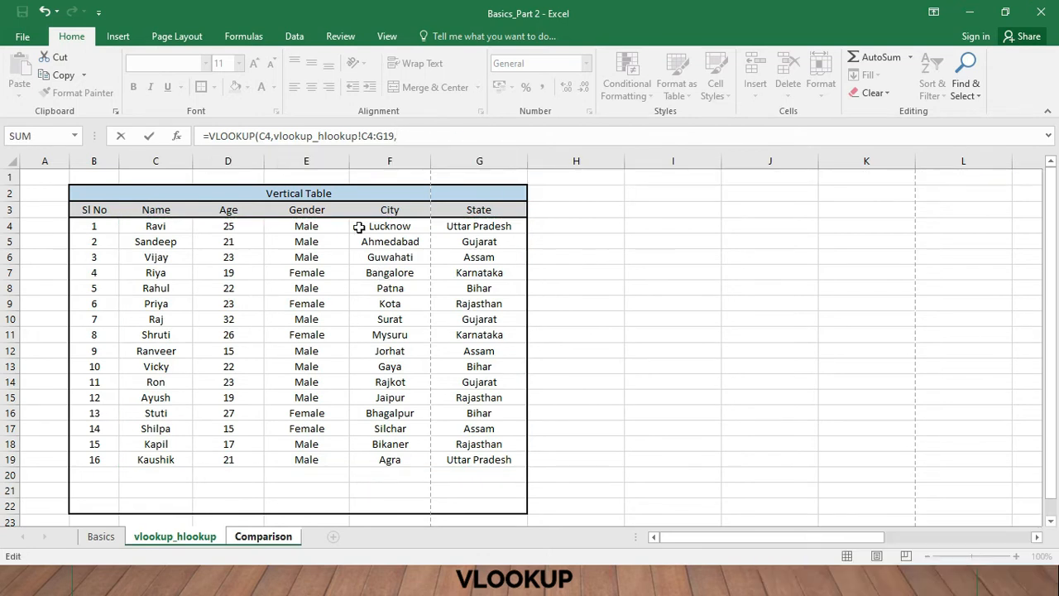
pyautogui.press('alt')
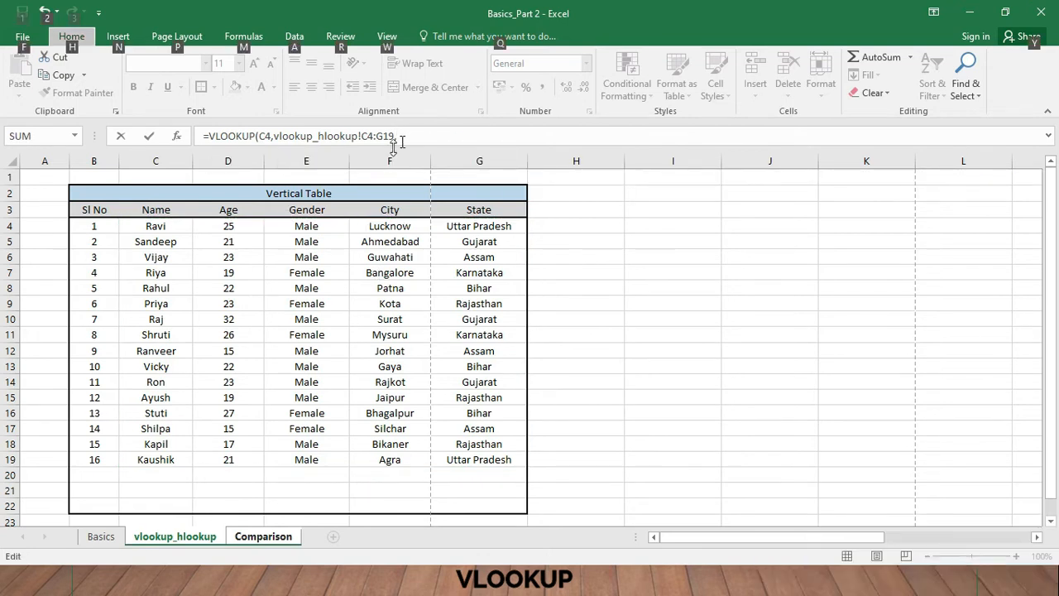
pyautogui.press('alt')
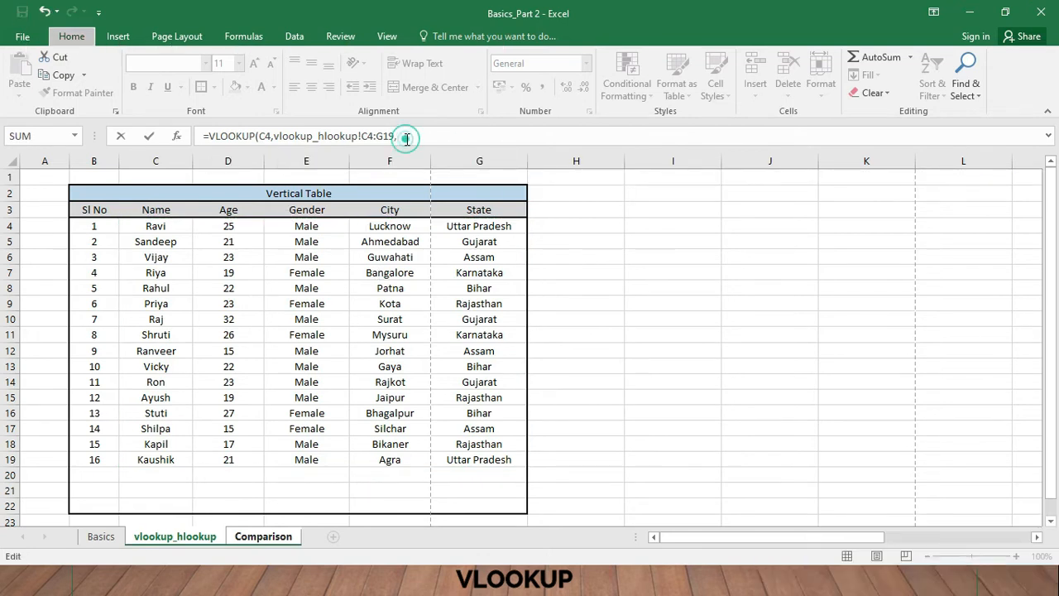
# - Complete the D4 VLOOKUP with column index 2 for Age and FALSE for an exact match
pyautogui.click(268, 136)
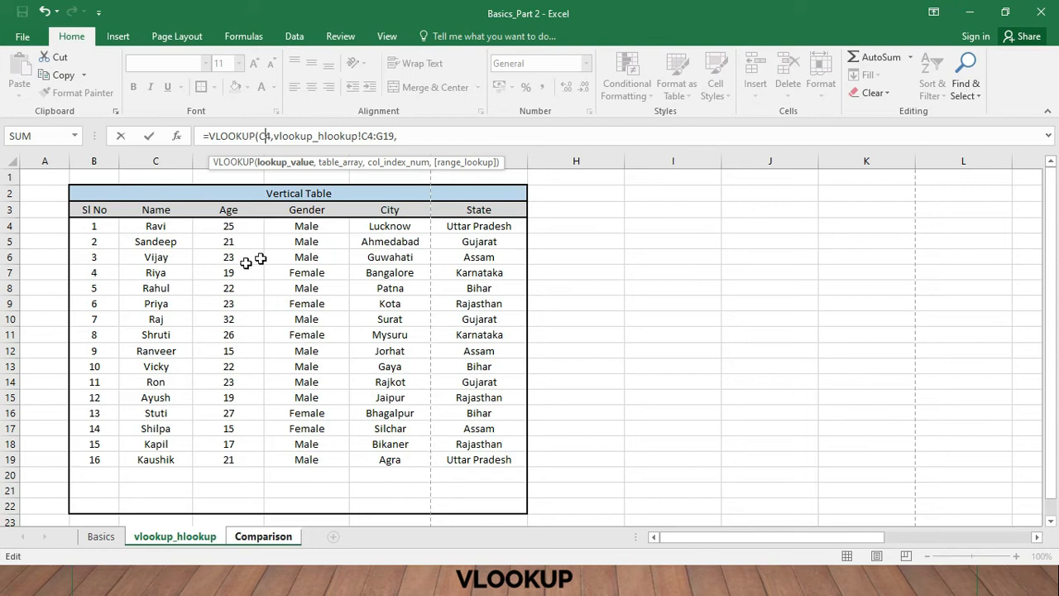
pyautogui.click(444, 137)
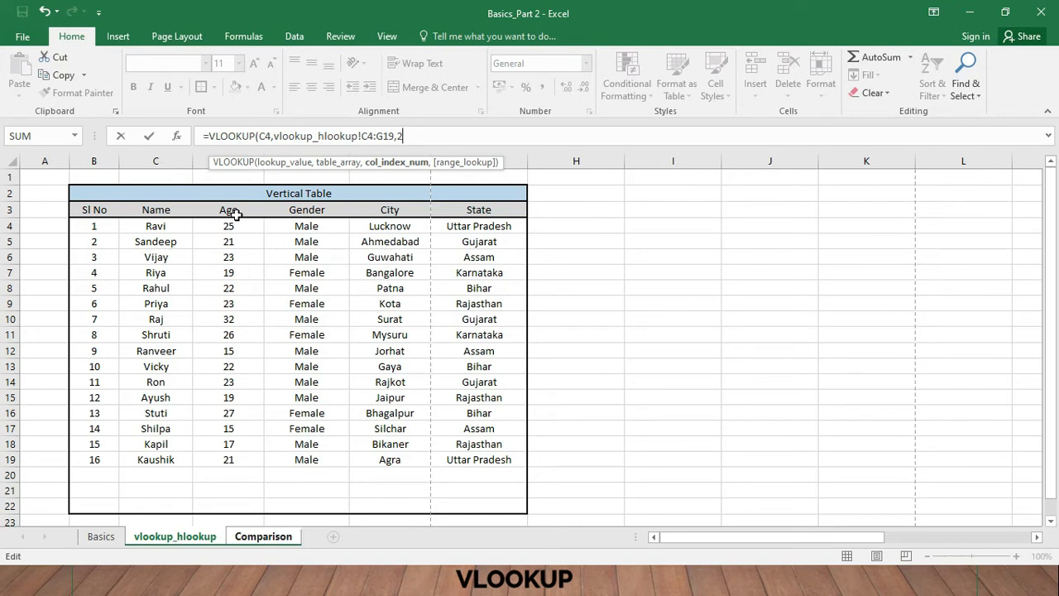
pyautogui.write(',false')
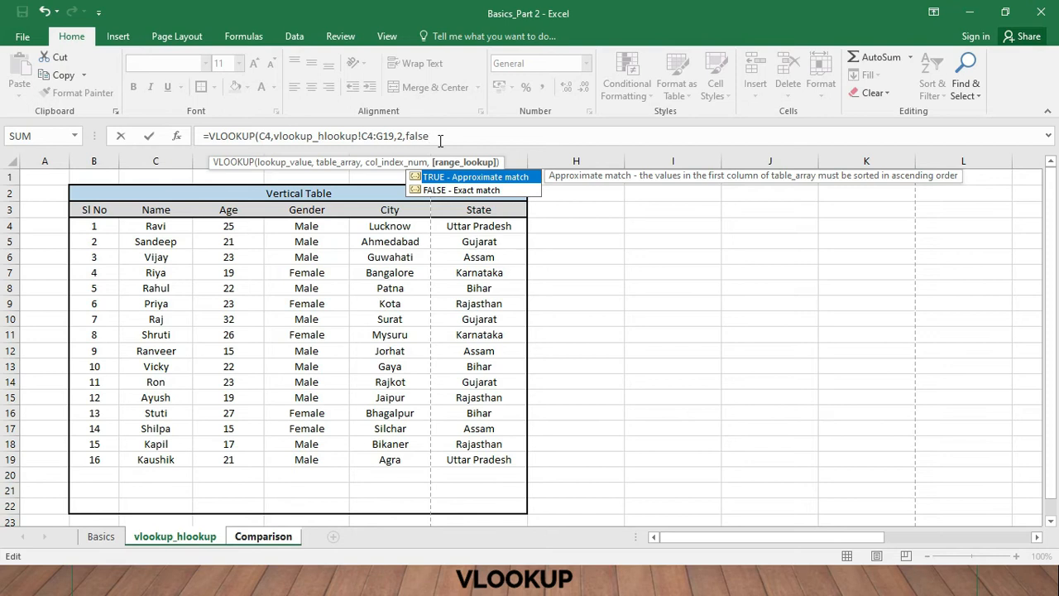
pyautogui.write(')')
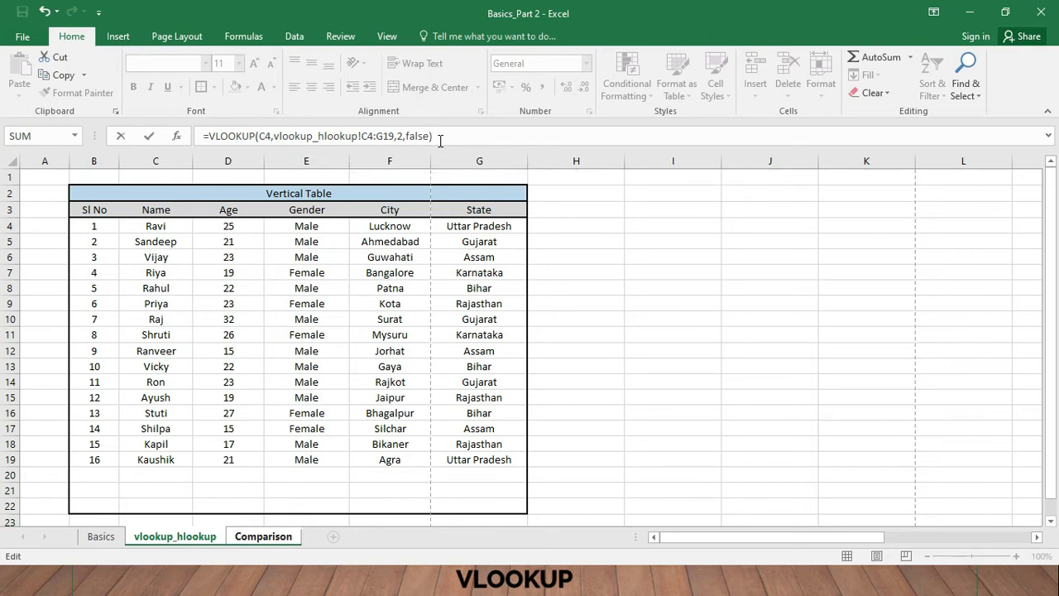
pyautogui.press('Return')
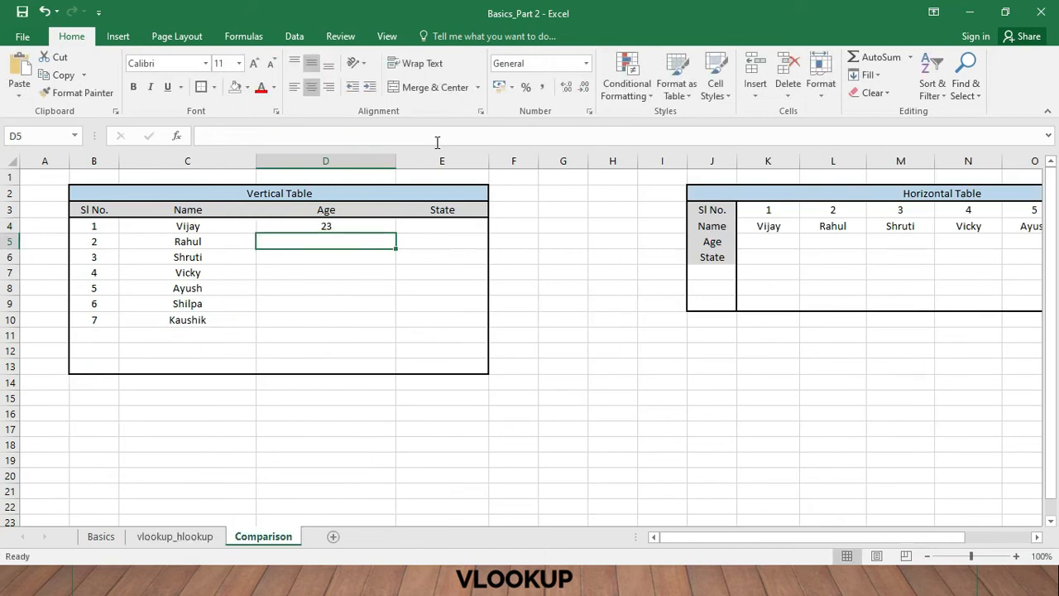
# - Check the D4 age against the source table and fill the formula down the Age column through D10
pyautogui.click(333, 224)
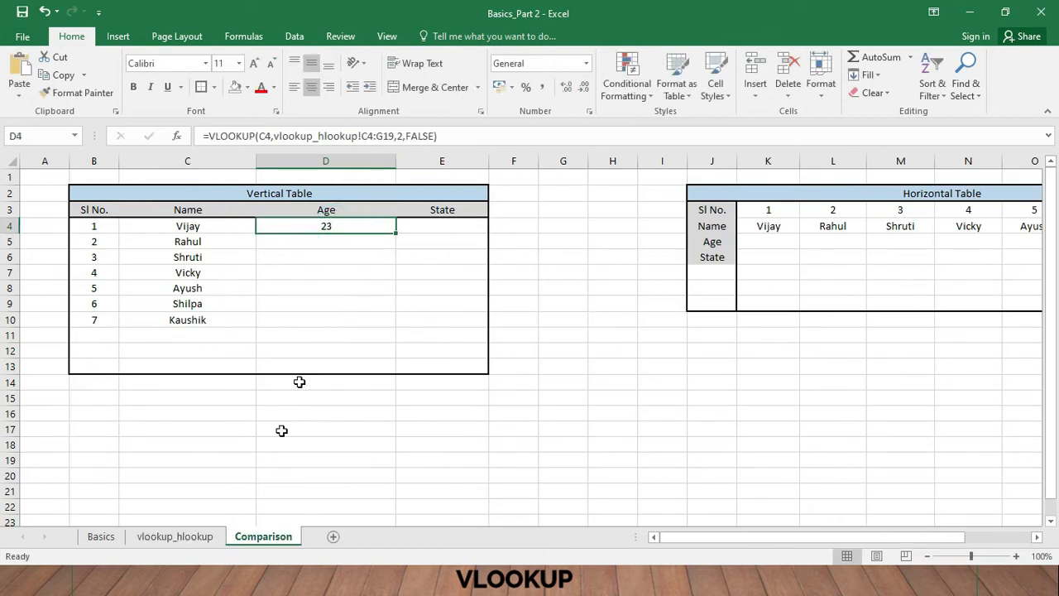
pyautogui.click(182, 537)
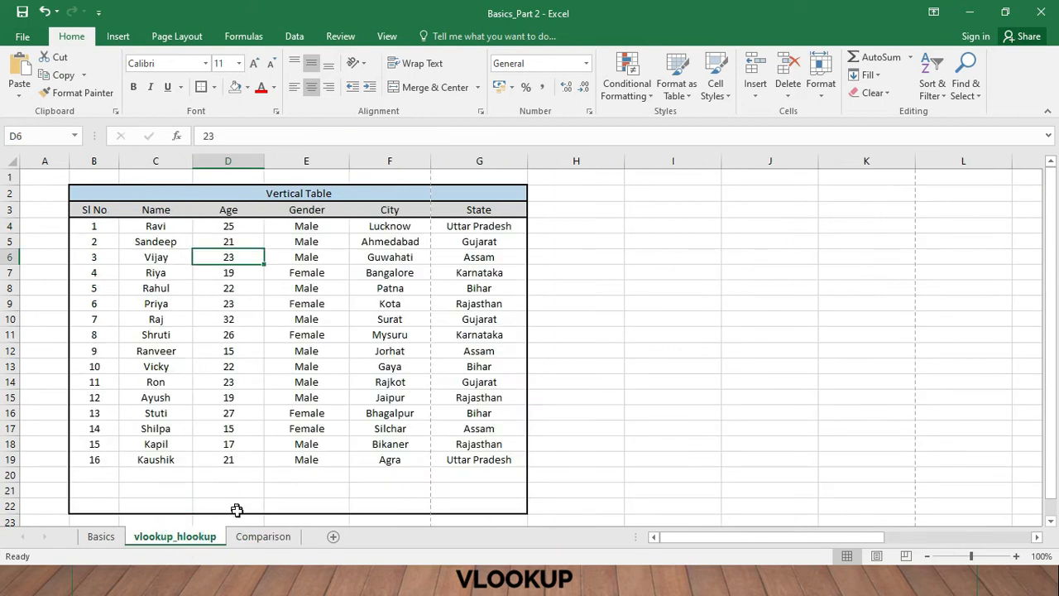
pyautogui.click(263, 538)
pyautogui.click(335, 224)
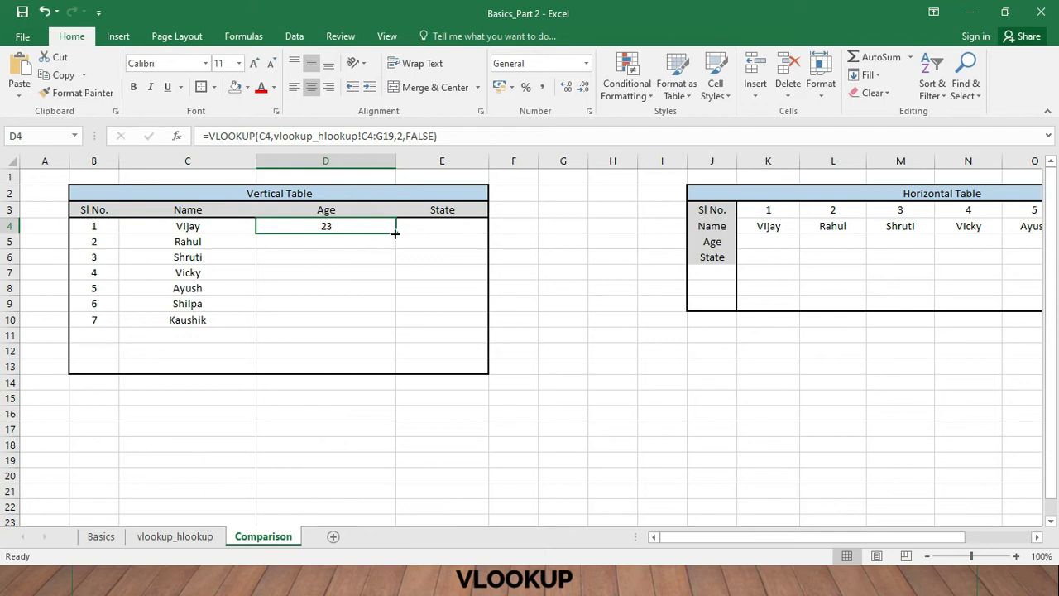
pyautogui.moveTo(395, 234); pyautogui.dragTo(397, 321)
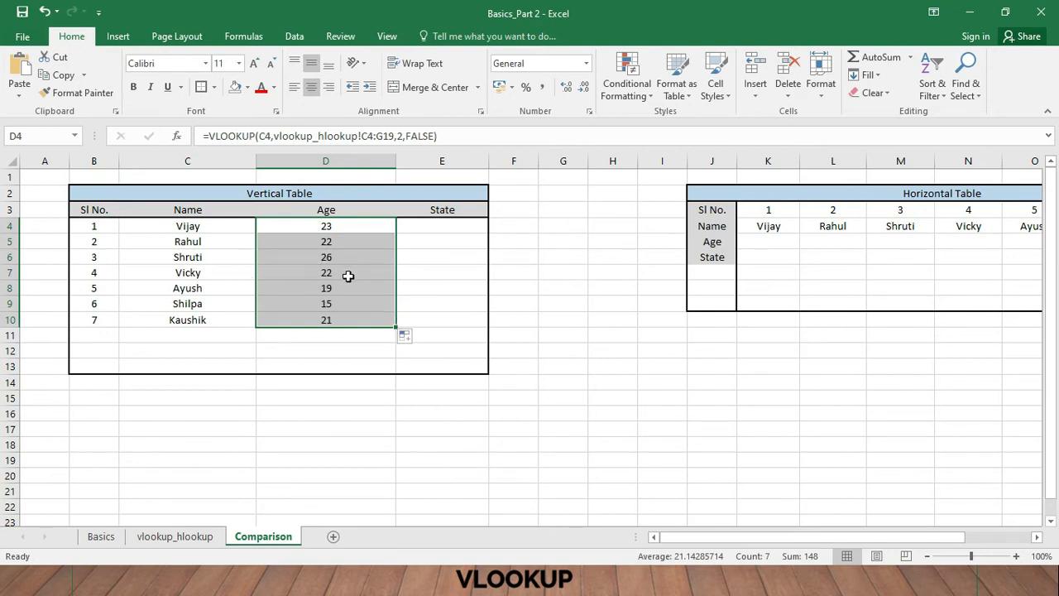
# - Compare several of the looked-up ages on the Comparison sheet with the matching records on the vlookup_hlookup sheet
pyautogui.click(170, 534)
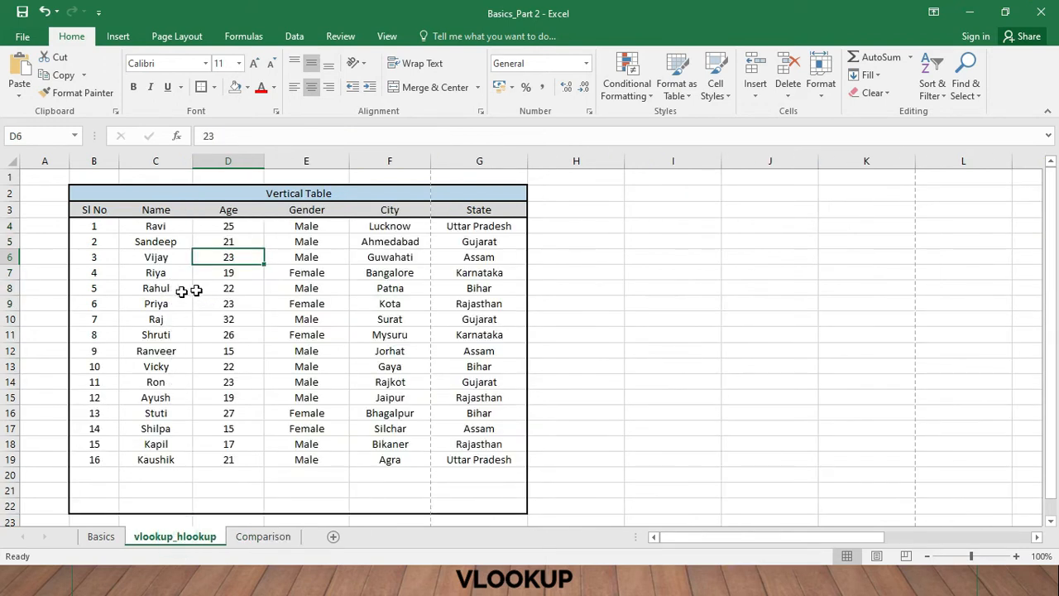
pyautogui.moveTo(178, 289); pyautogui.dragTo(207, 290)
pyautogui.click(166, 335)
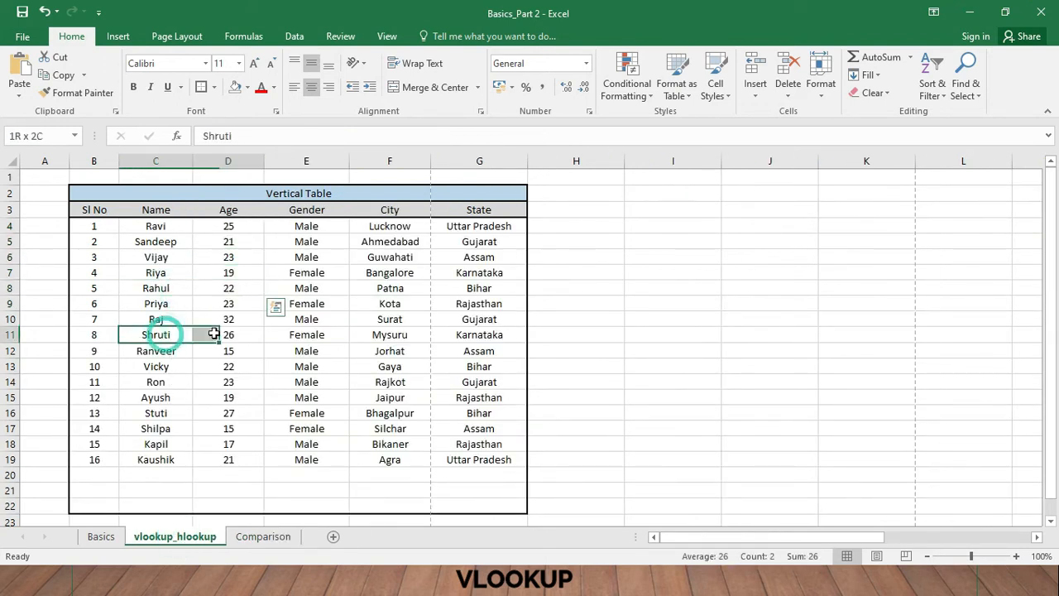
pyautogui.moveTo(211, 332); pyautogui.dragTo(208, 336)
pyautogui.moveTo(173, 367); pyautogui.dragTo(235, 369)
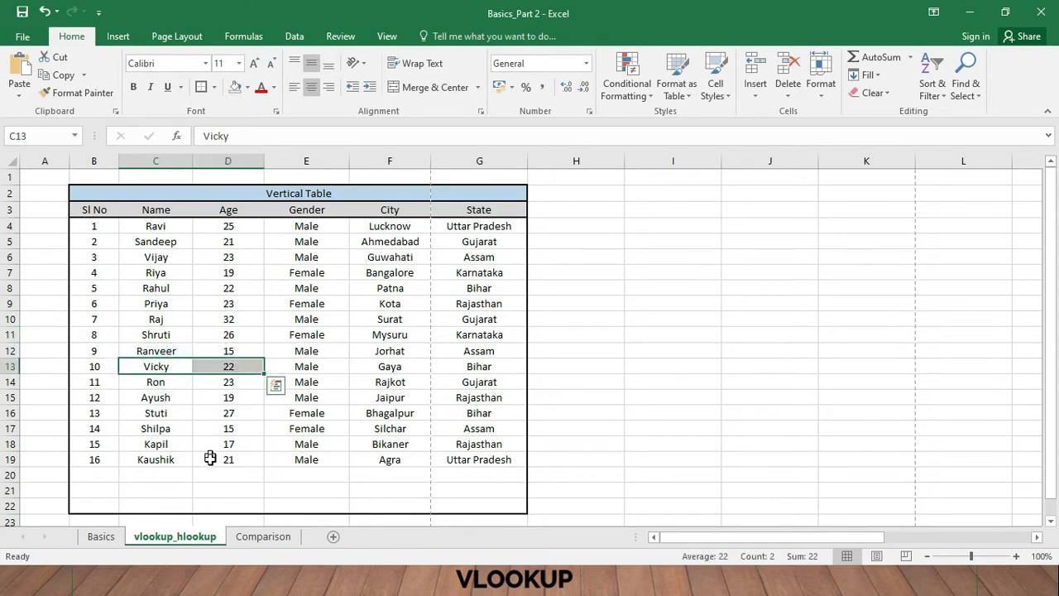
pyautogui.click(263, 536)
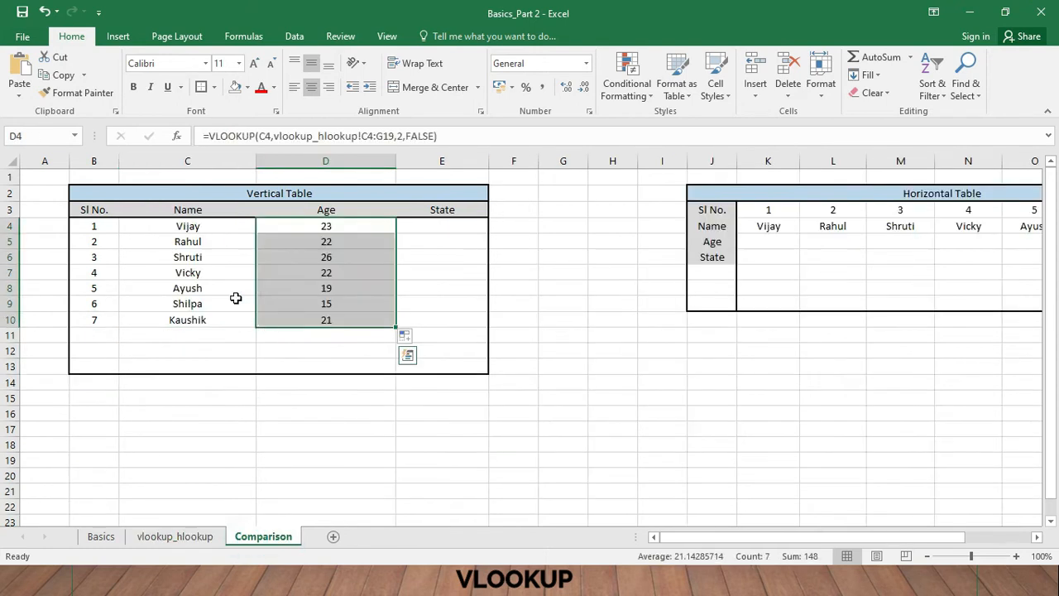
pyautogui.click(377, 274)
# - Examine where the State column sits within the source range C4:G19 on the vlookup_hlookup sheet
pyautogui.click(414, 226)
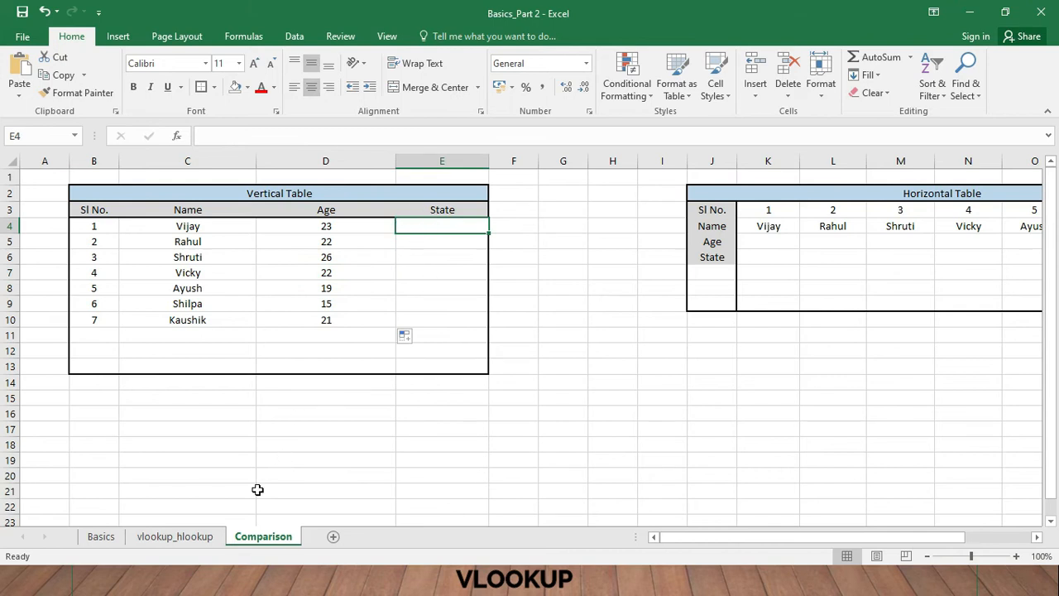
pyautogui.click(206, 536)
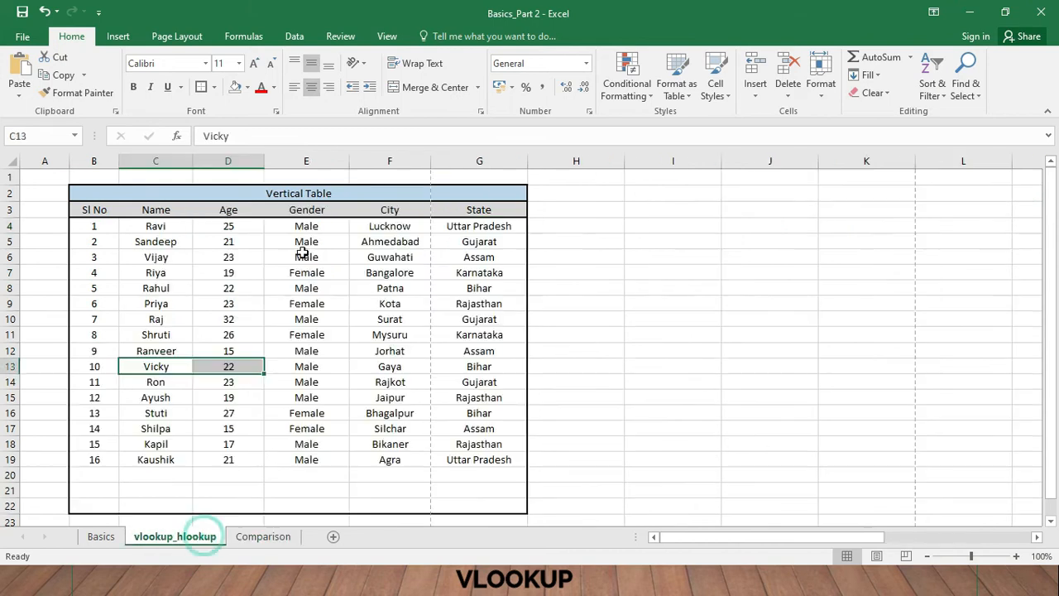
pyautogui.click(479, 209)
pyautogui.moveTo(170, 230); pyautogui.dragTo(484, 455)
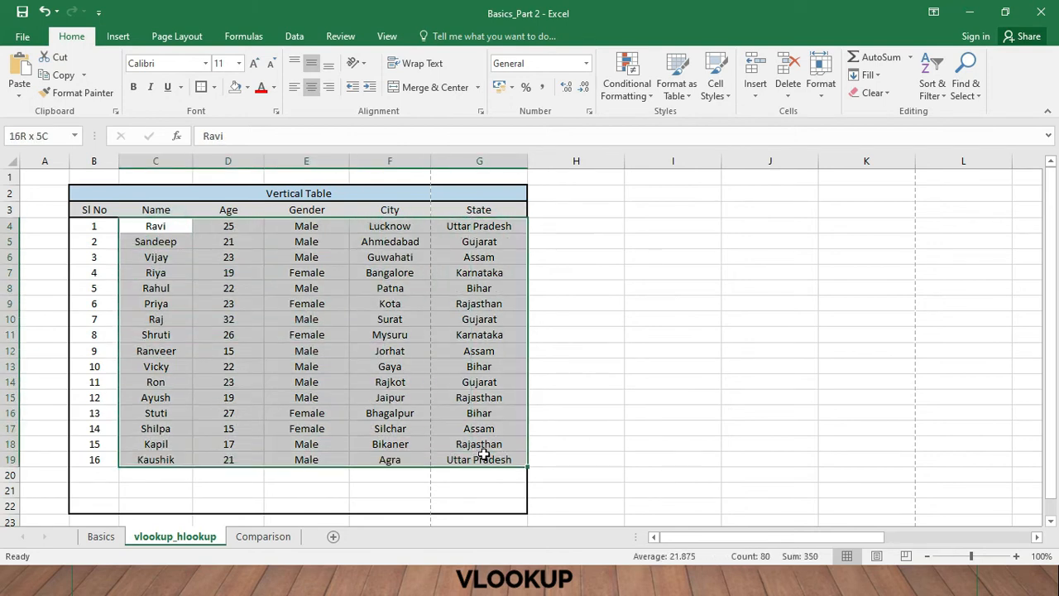
pyautogui.click(241, 285)
pyautogui.moveTo(177, 227); pyautogui.dragTo(476, 459)
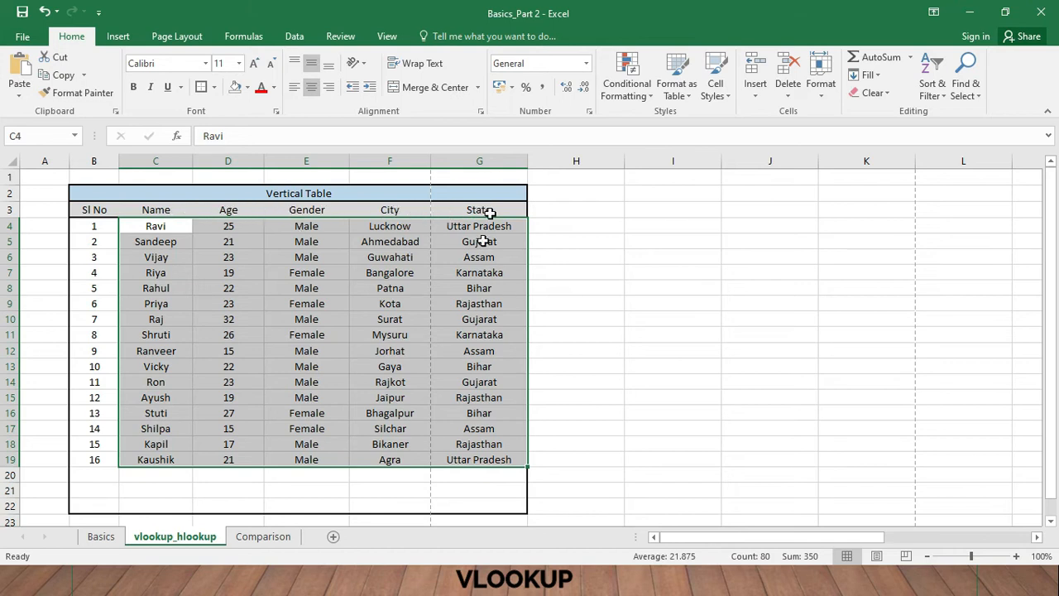
# - Start a VLOOKUP formula in cell E4 of the Comparison sheet, using the name in C4 as the lookup value
pyautogui.click(274, 538)
pyautogui.click(424, 225)
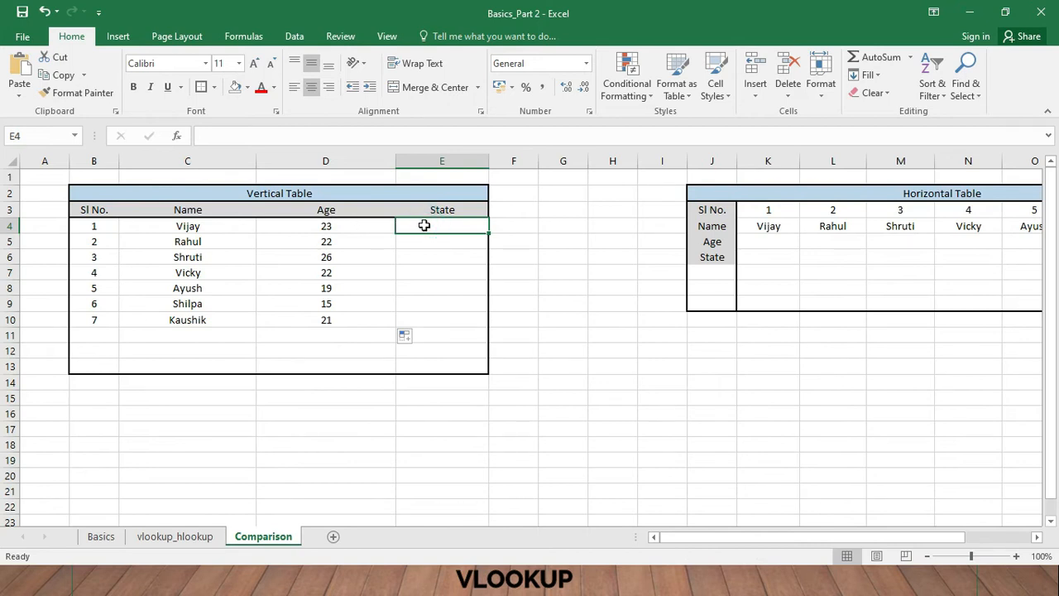
pyautogui.write('=')
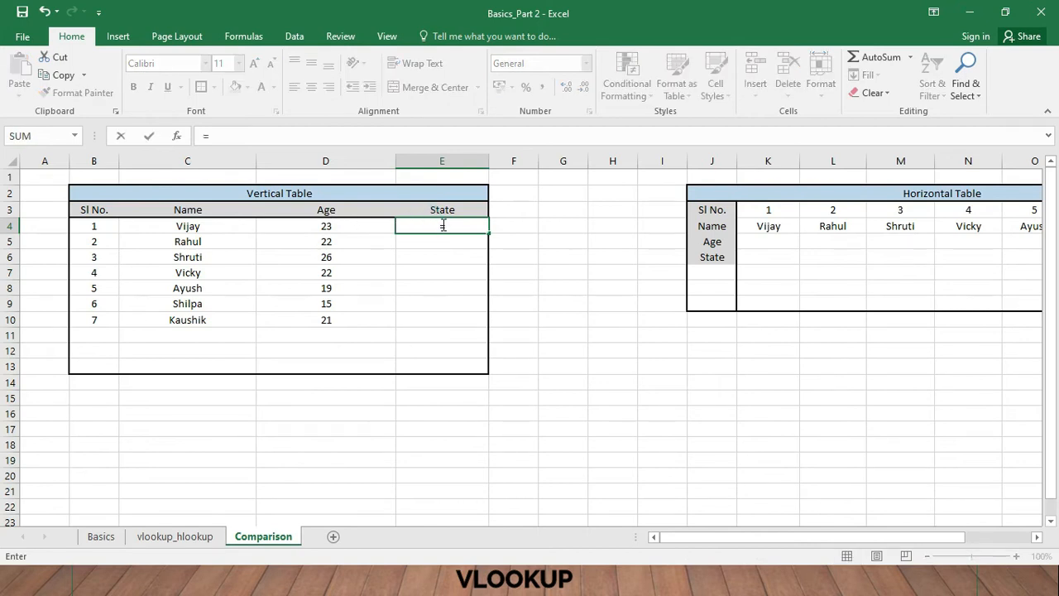
pyautogui.click(348, 130)
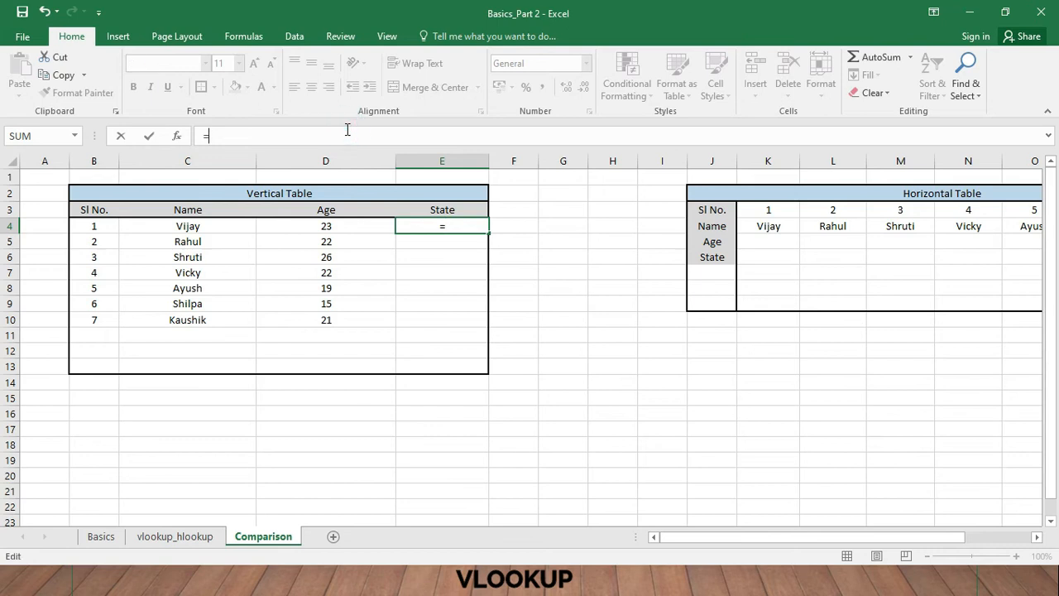
pyautogui.click(449, 224)
pyautogui.click(449, 138)
pyautogui.write('vl')
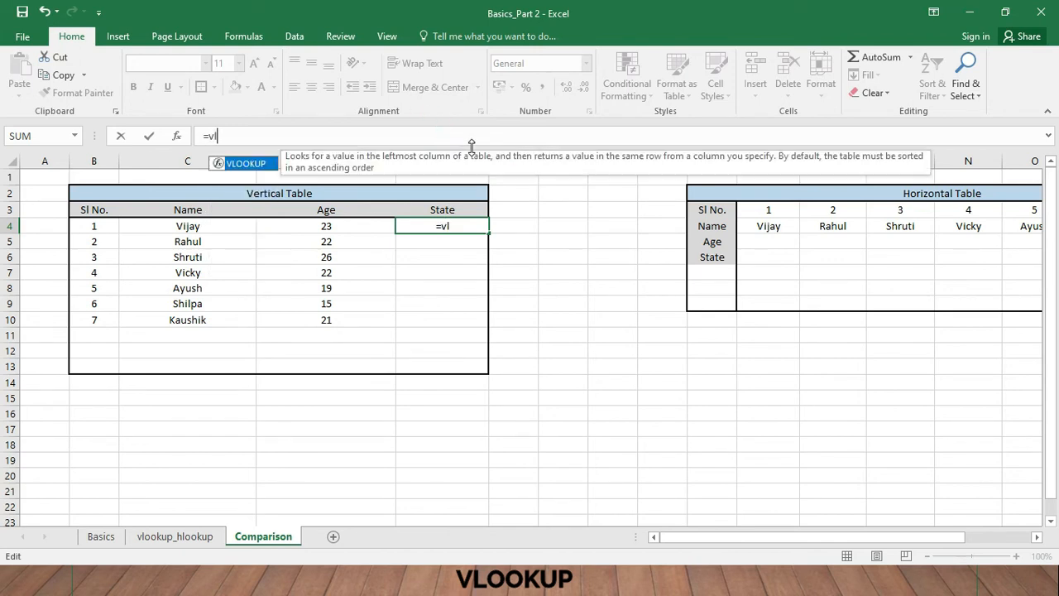
pyautogui.write('ookup(')
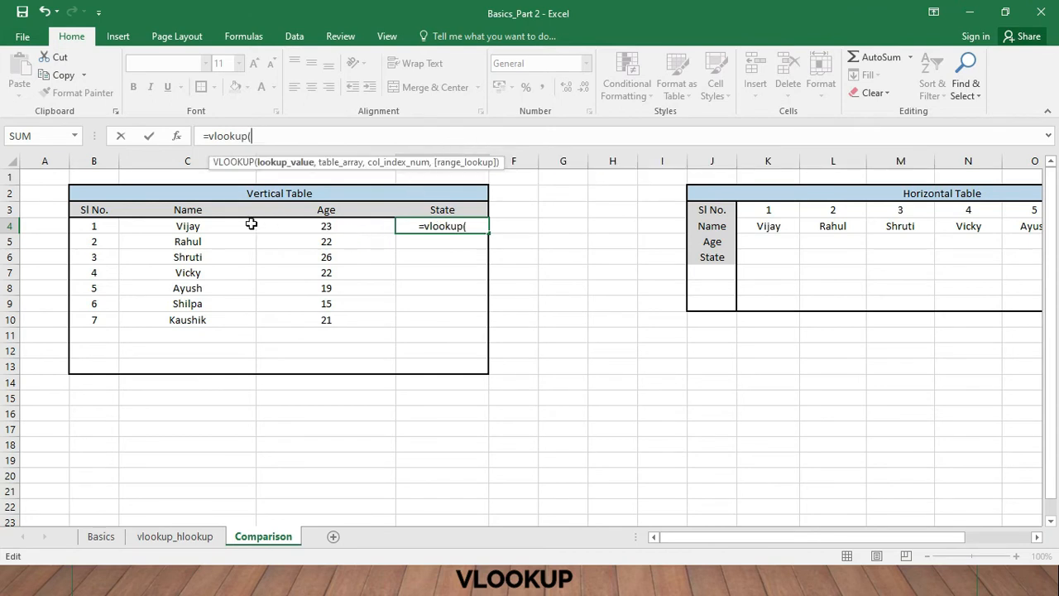
pyautogui.click(204, 227)
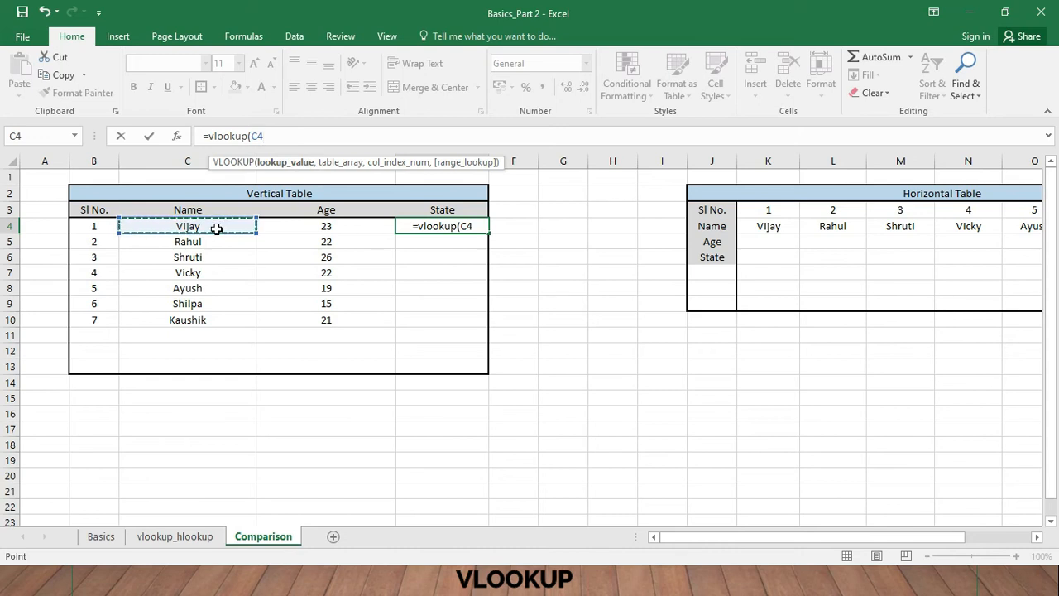
# - Set the table array of the E4 VLOOKUP to the range C4:G19 on the vlookup_hlookup sheet
pyautogui.write(',')
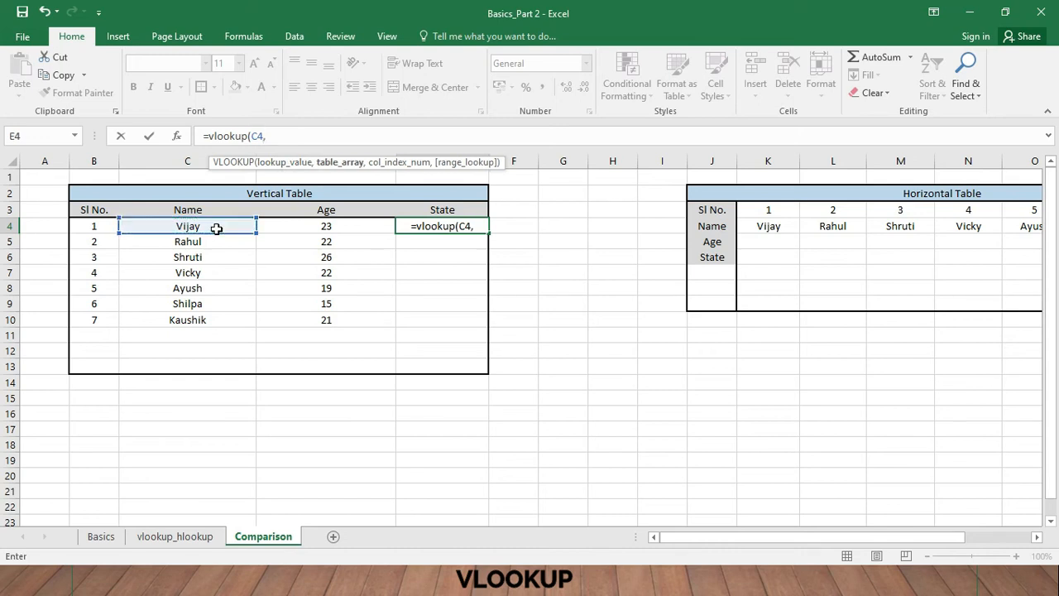
pyautogui.click(205, 539)
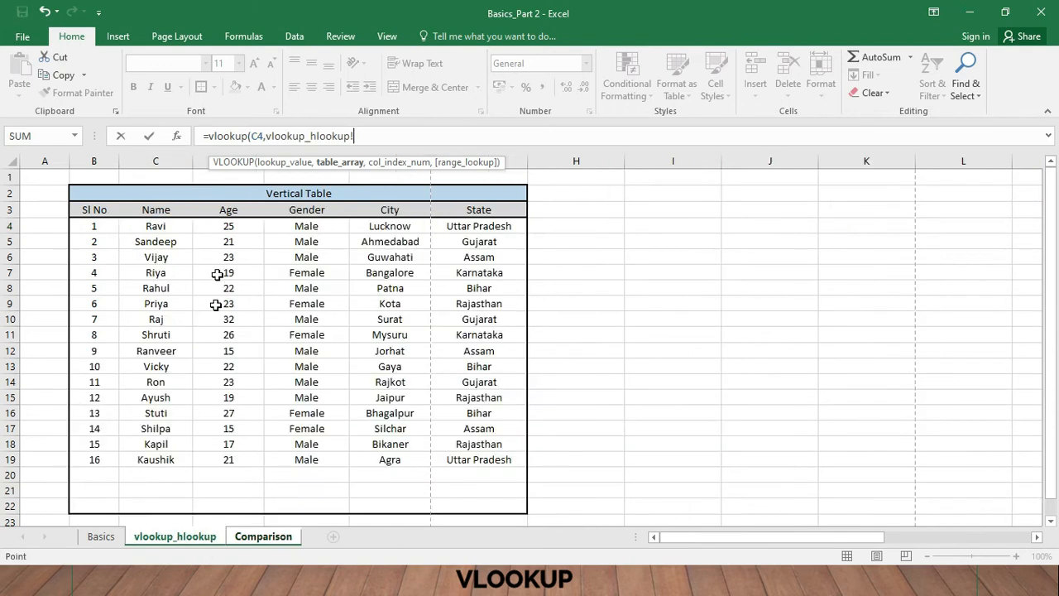
pyautogui.moveTo(151, 226); pyautogui.dragTo(487, 462)
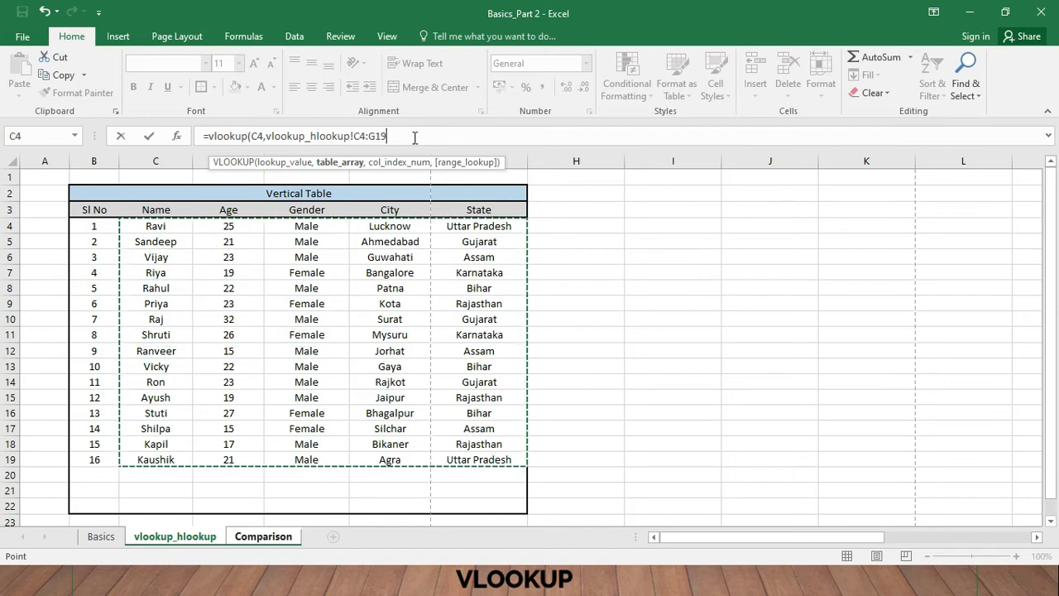
# - Complete the E4 VLOOKUP with column index 5 for State and FALSE for an exact match
pyautogui.write(',5')
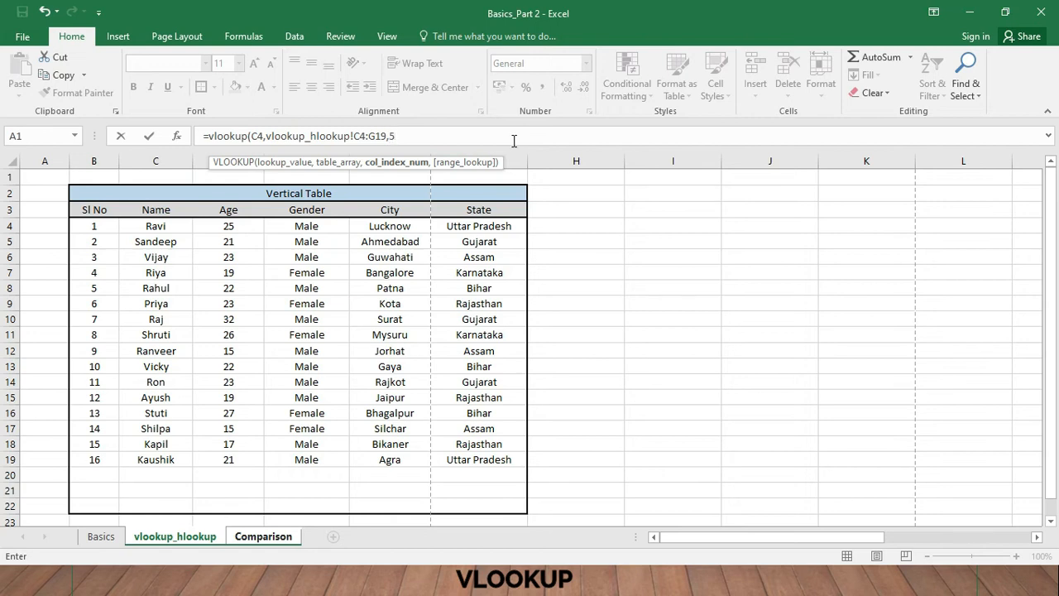
pyautogui.write(',')
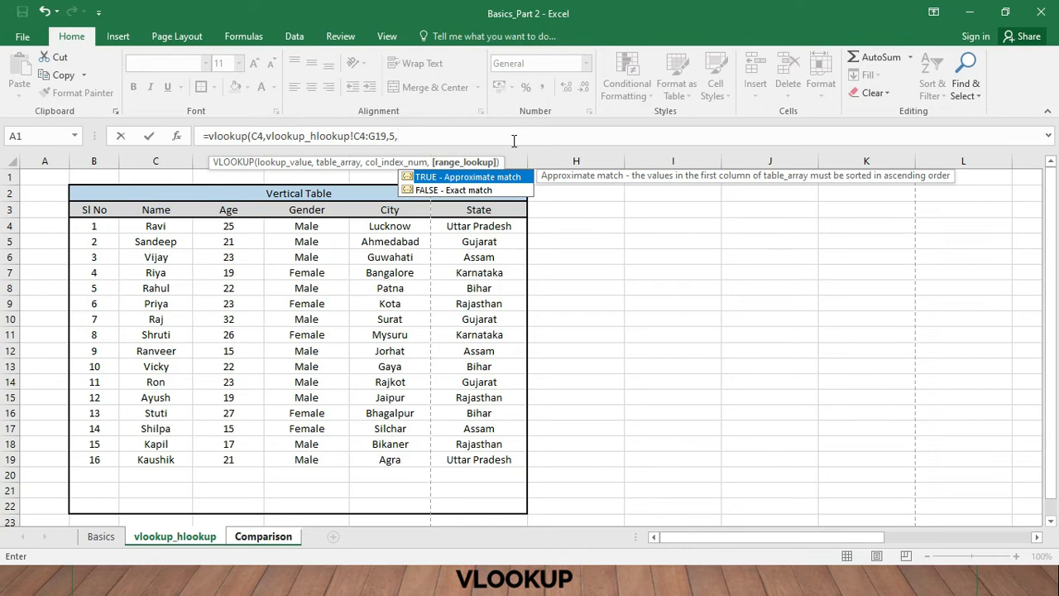
pyautogui.write('false)')
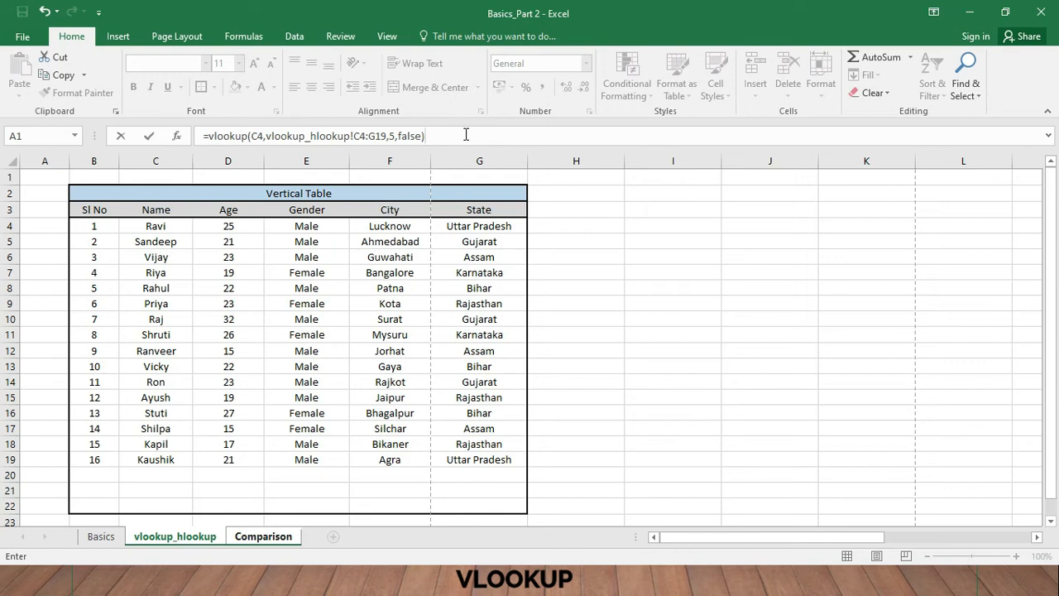
pyautogui.press('Return')
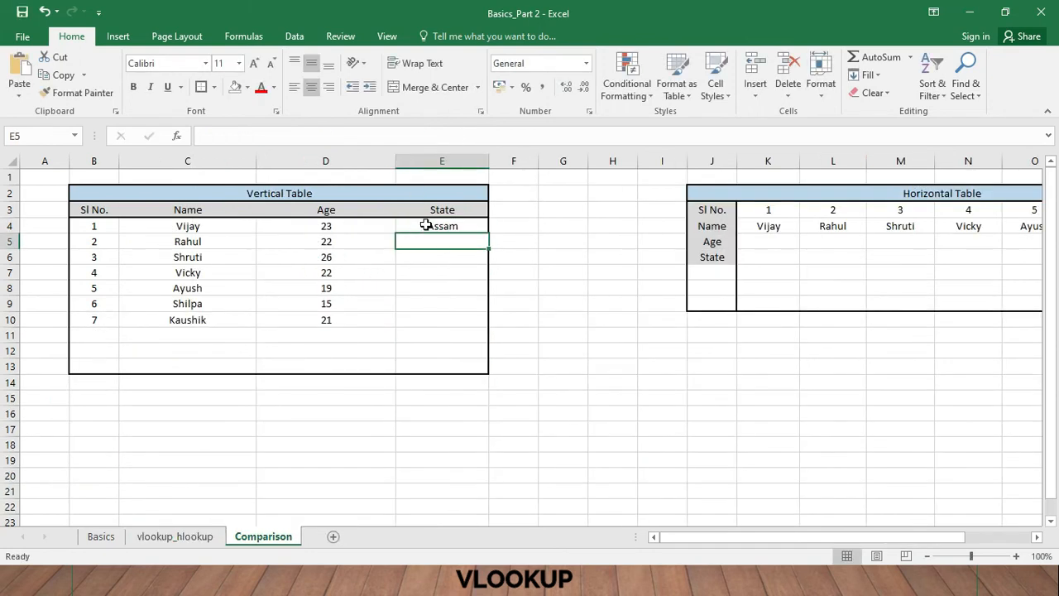
# - Check the E4 State result against its source row on vlookup_hlookup and fill the formula down to E10 on the Comparison sheet
pyautogui.click(425, 225)
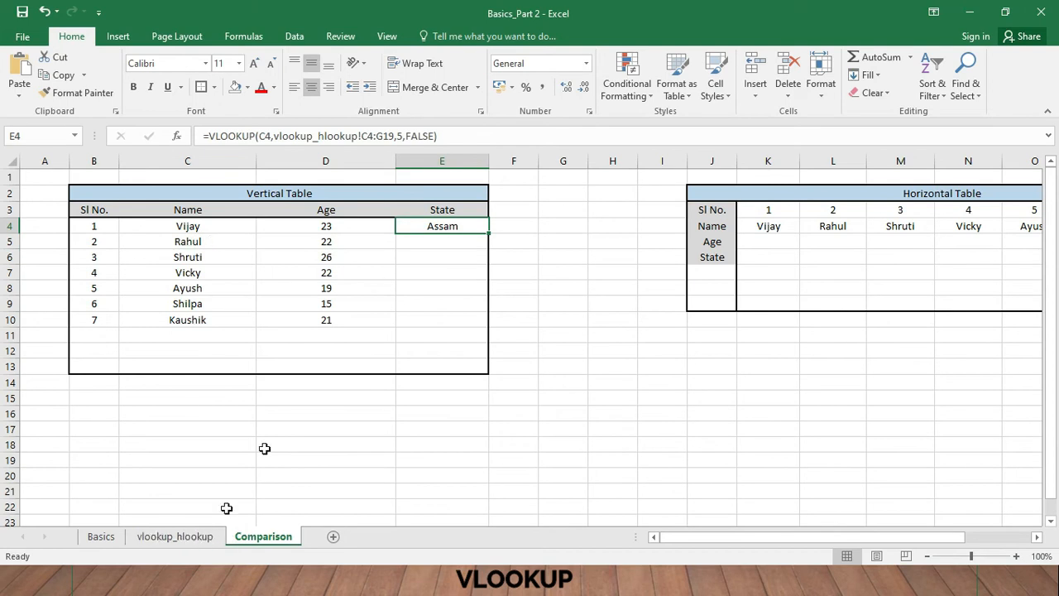
pyautogui.click(174, 536)
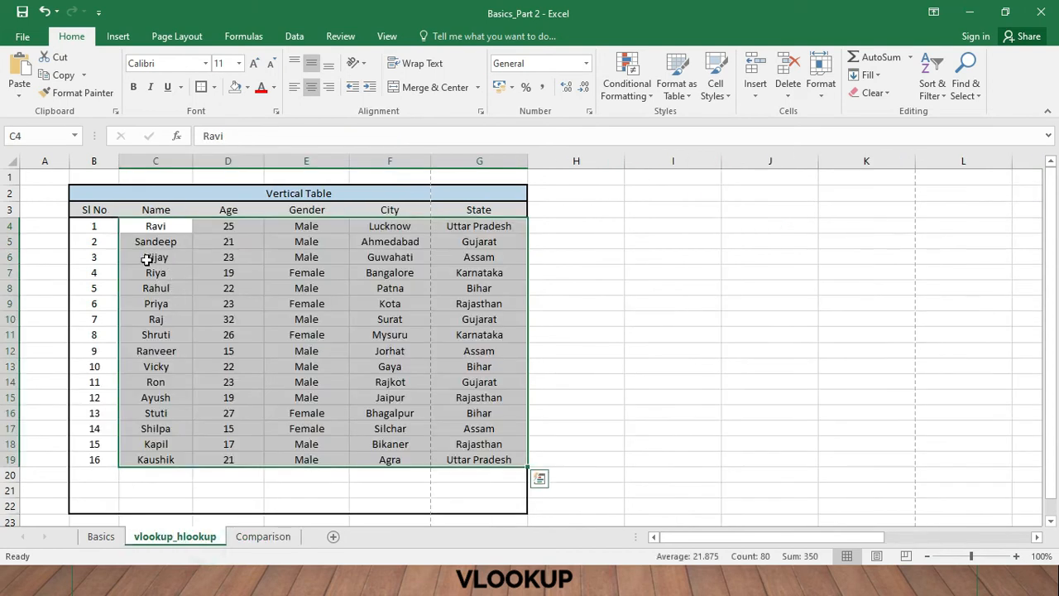
pyautogui.moveTo(135, 259); pyautogui.dragTo(449, 265)
pyautogui.click(263, 536)
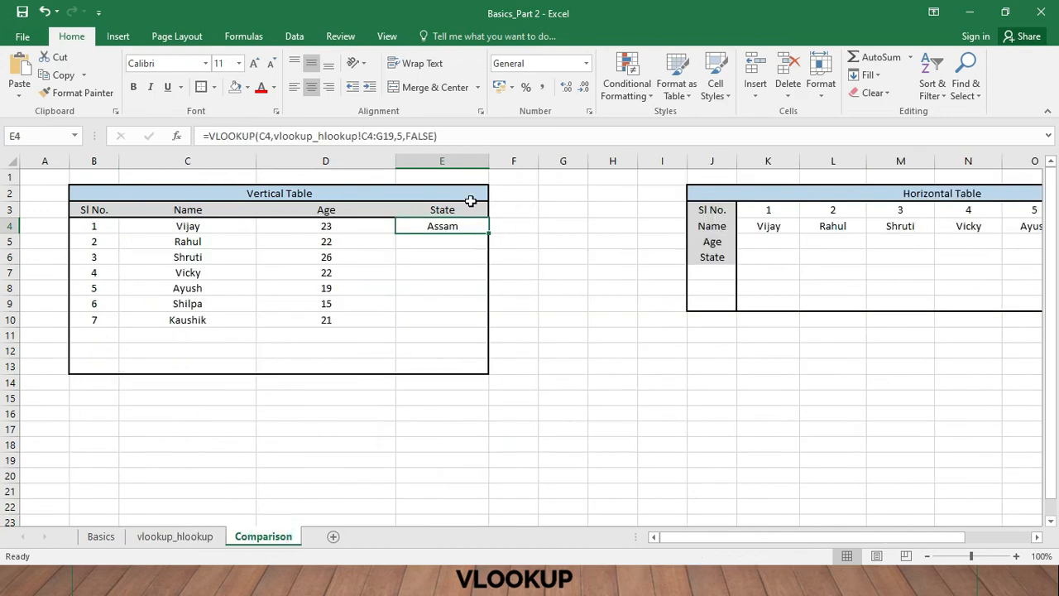
pyautogui.moveTo(488, 232); pyautogui.dragTo(485, 330)
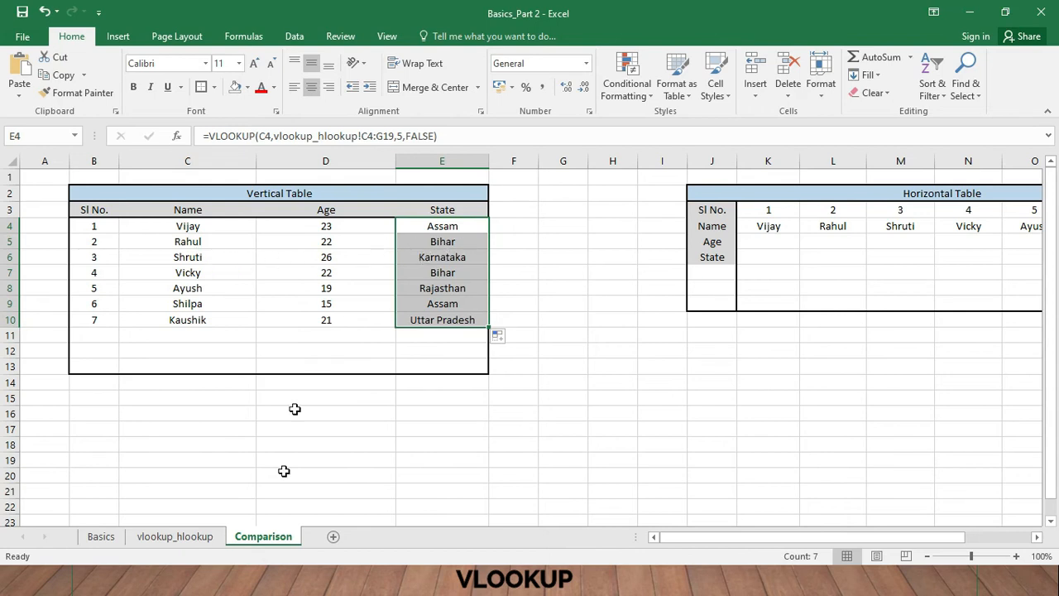
# - Compare the filled State values in the Comparison sheet's vertical table with the matching rows on the vlookup_hlookup sheet
pyautogui.click(175, 536)
pyautogui.moveTo(157, 288); pyautogui.dragTo(485, 290)
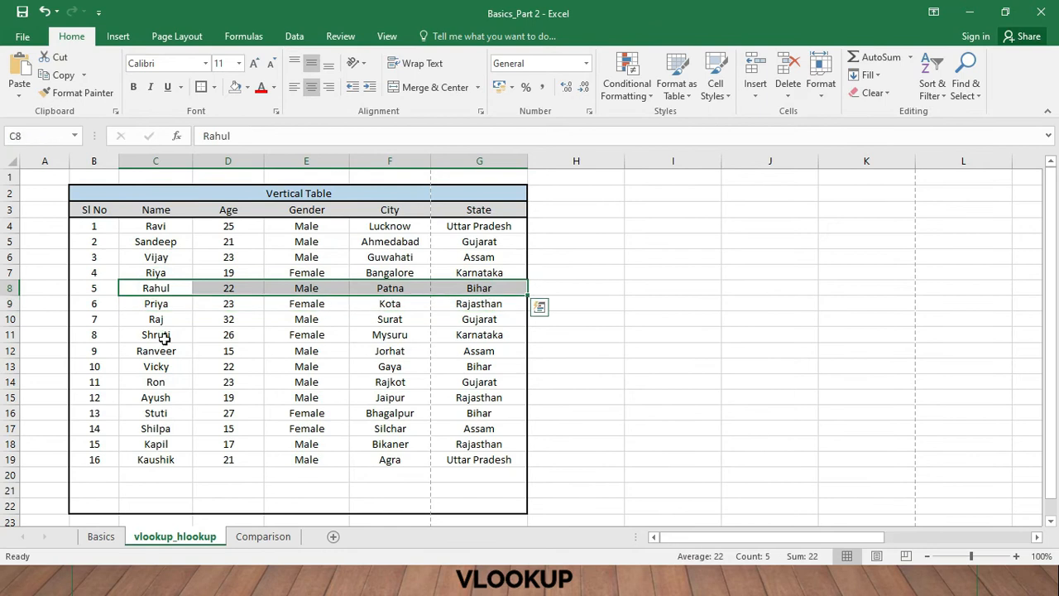
pyautogui.moveTo(164, 338); pyautogui.dragTo(460, 334)
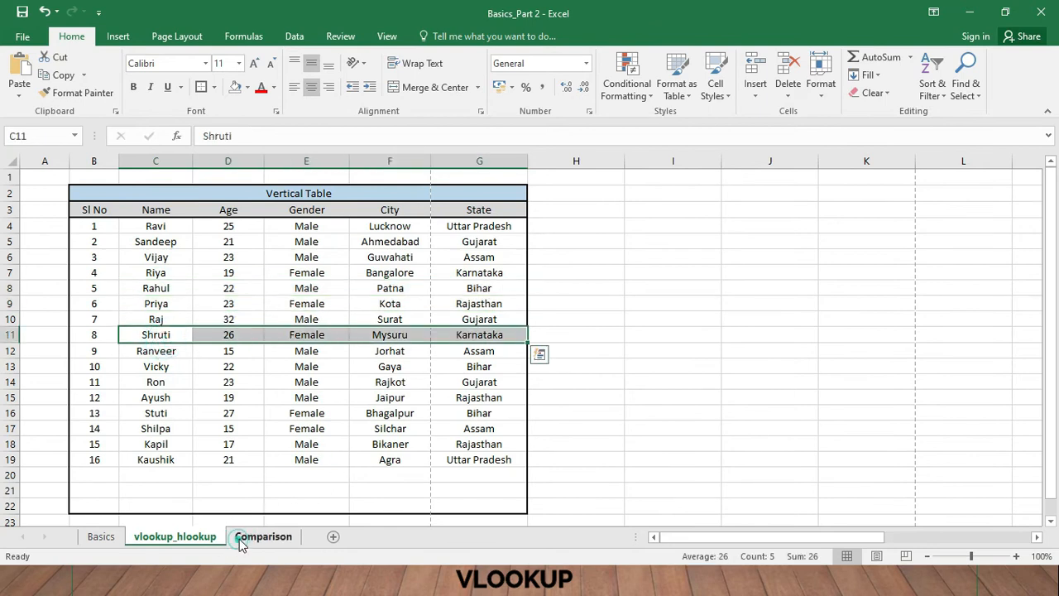
pyautogui.click(263, 536)
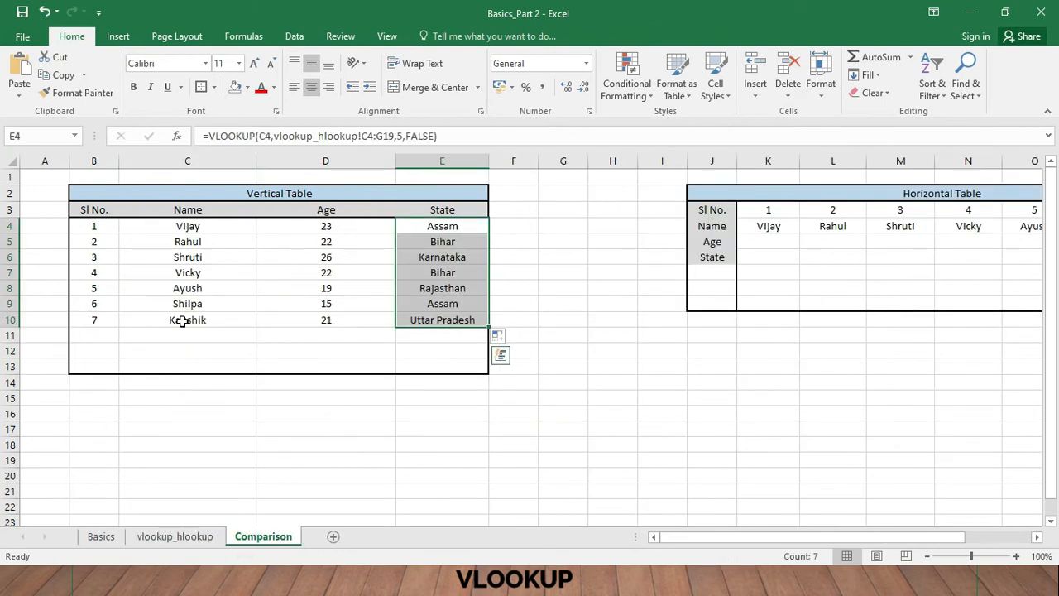
pyautogui.click(185, 319)
pyautogui.click(445, 322)
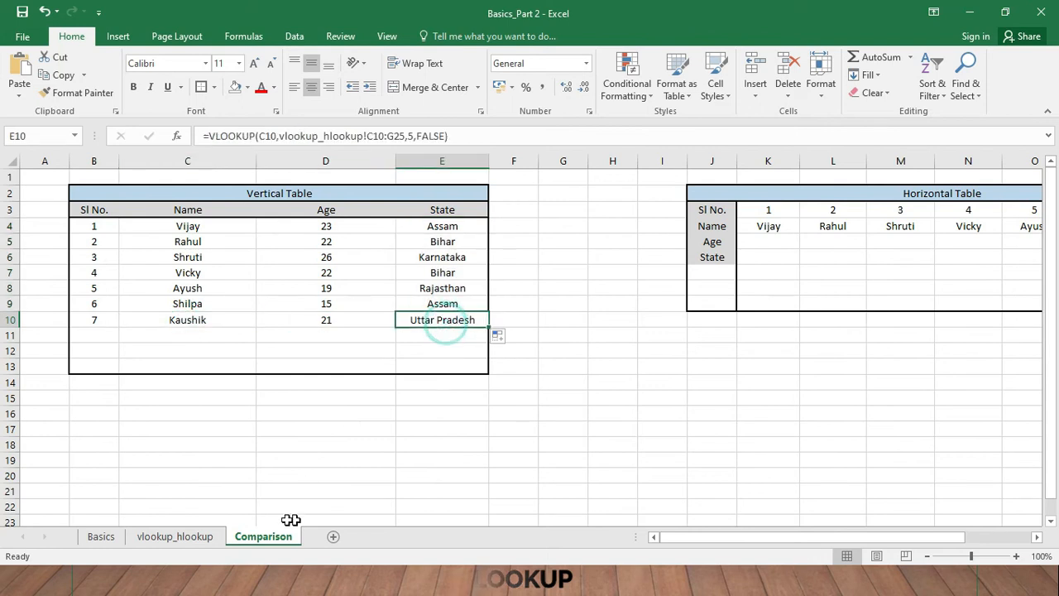
pyautogui.click(190, 537)
pyautogui.click(174, 460)
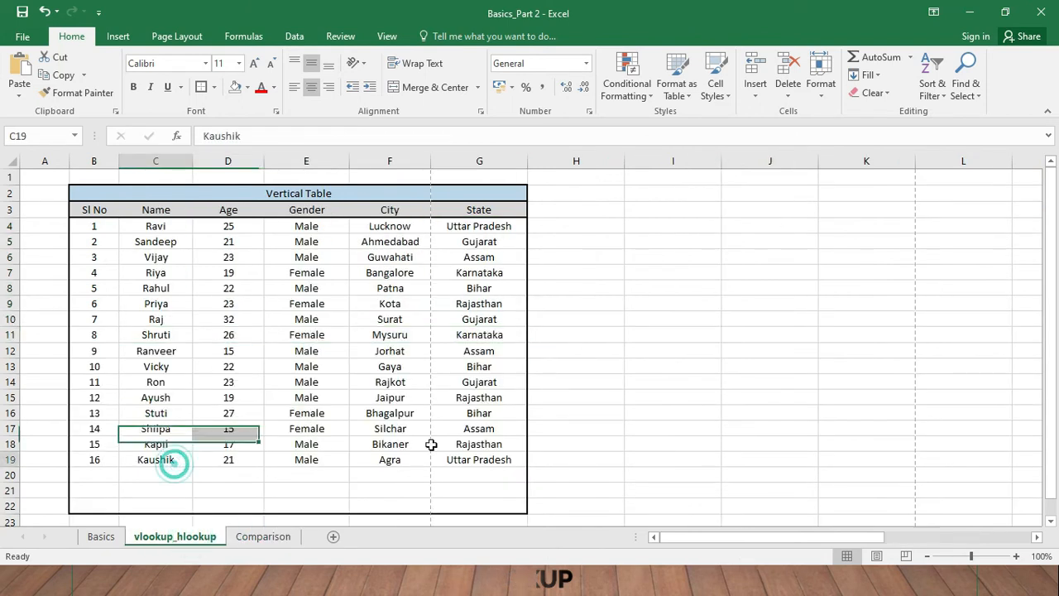
pyautogui.click(471, 459)
pyautogui.click(276, 537)
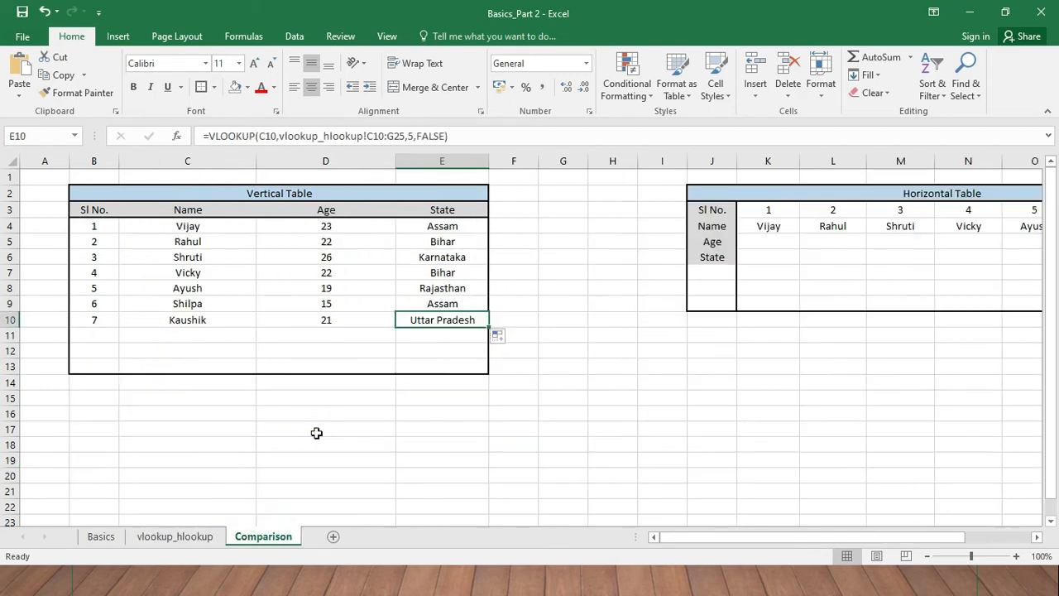
pyautogui.click(413, 225)
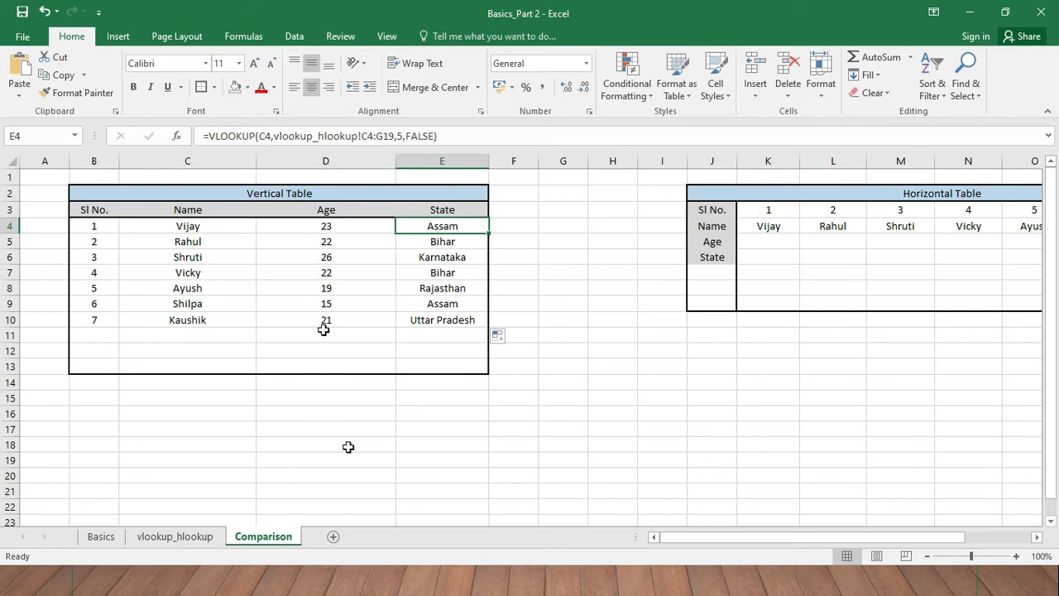
# - Examine the Sl No, Name and Age rows of the horizontal source table on the vlookup_hlookup sheet
pyautogui.click(169, 536)
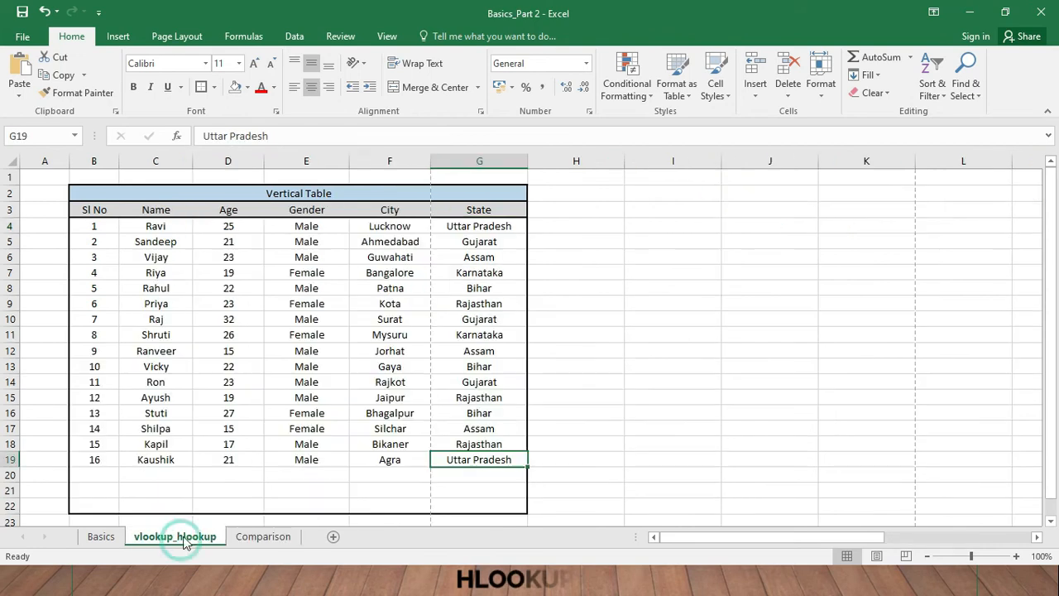
pyautogui.click(588, 324)
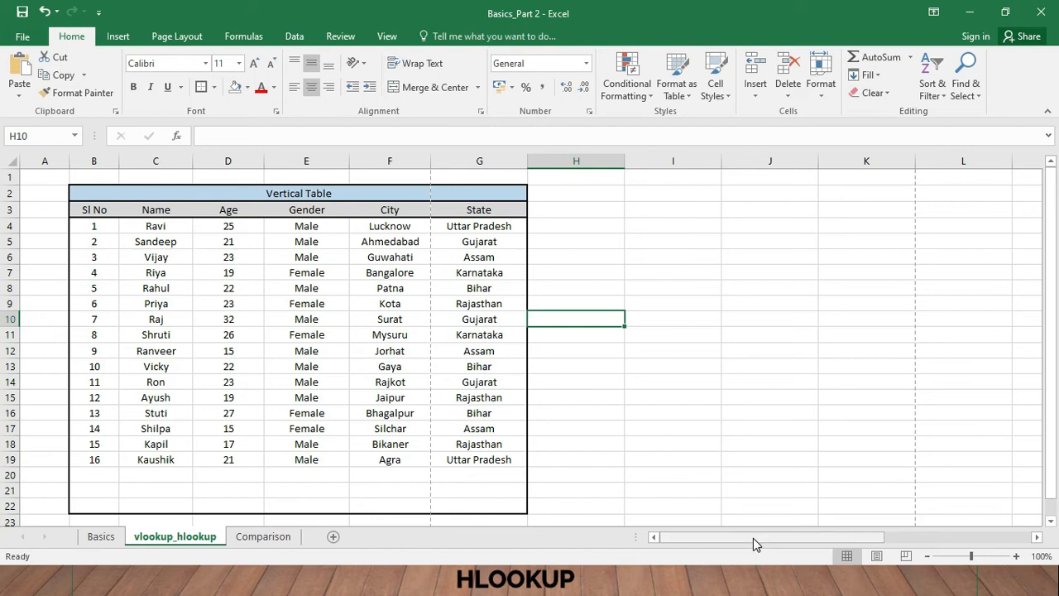
pyautogui.moveTo(753, 537); pyautogui.dragTo(925, 542)
pyautogui.click(314, 242)
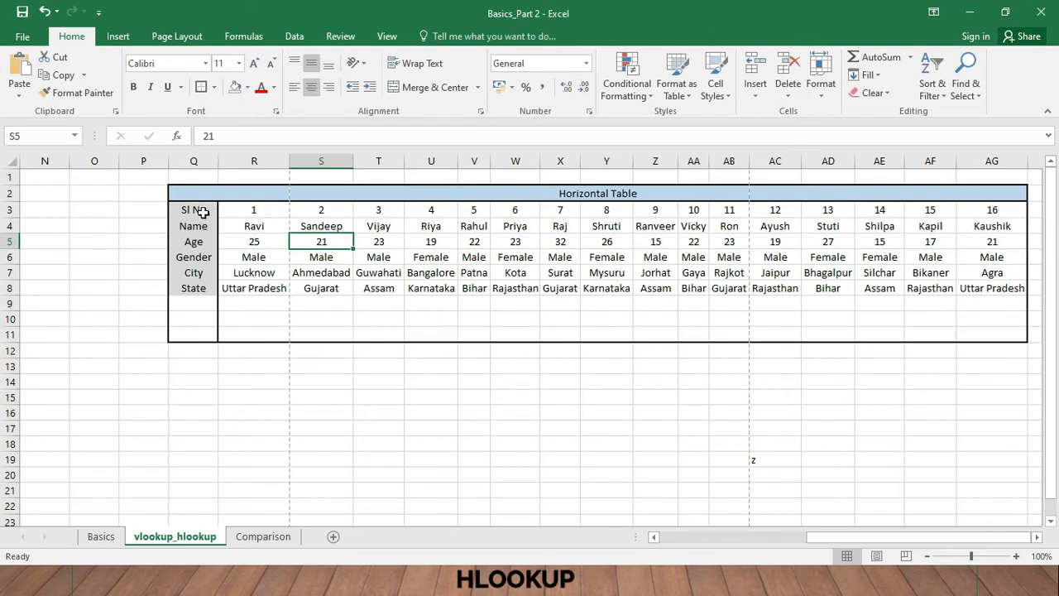
pyautogui.moveTo(207, 213); pyautogui.dragTo(997, 211)
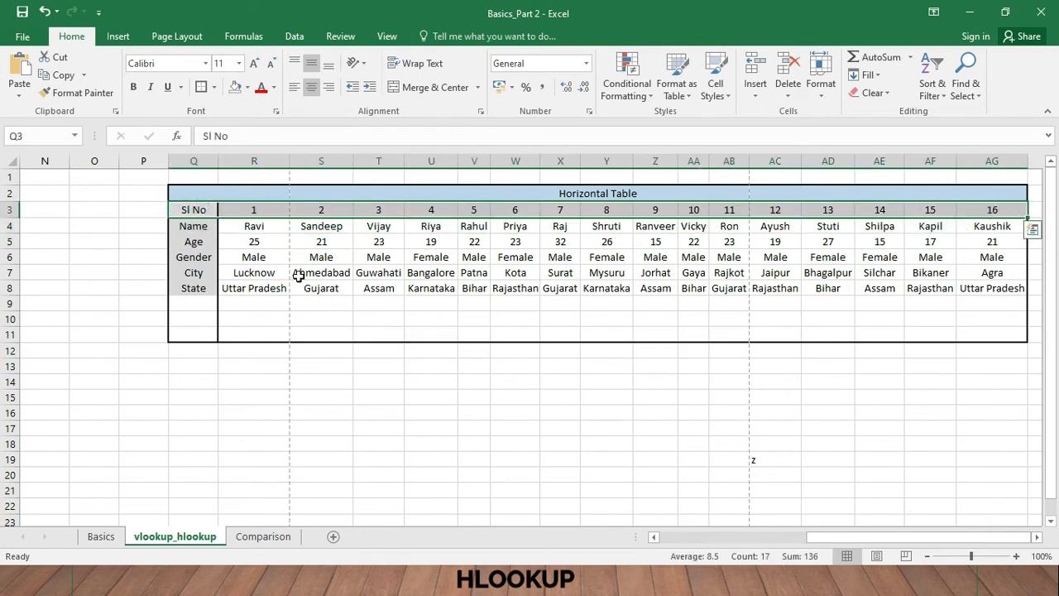
pyautogui.moveTo(235, 226); pyautogui.dragTo(984, 220)
pyautogui.moveTo(231, 246); pyautogui.dragTo(654, 242)
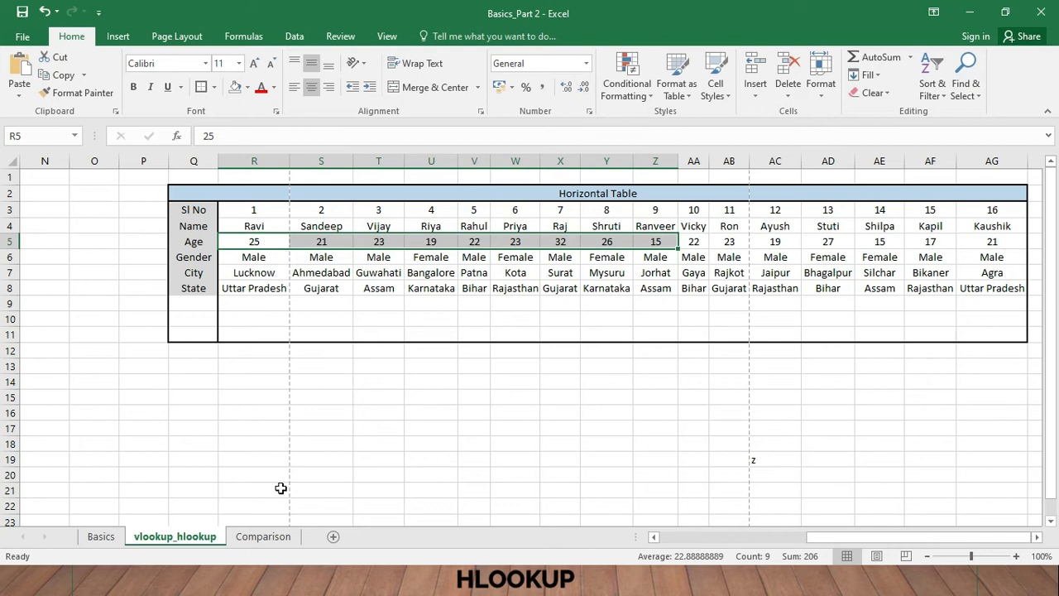
pyautogui.click(364, 350)
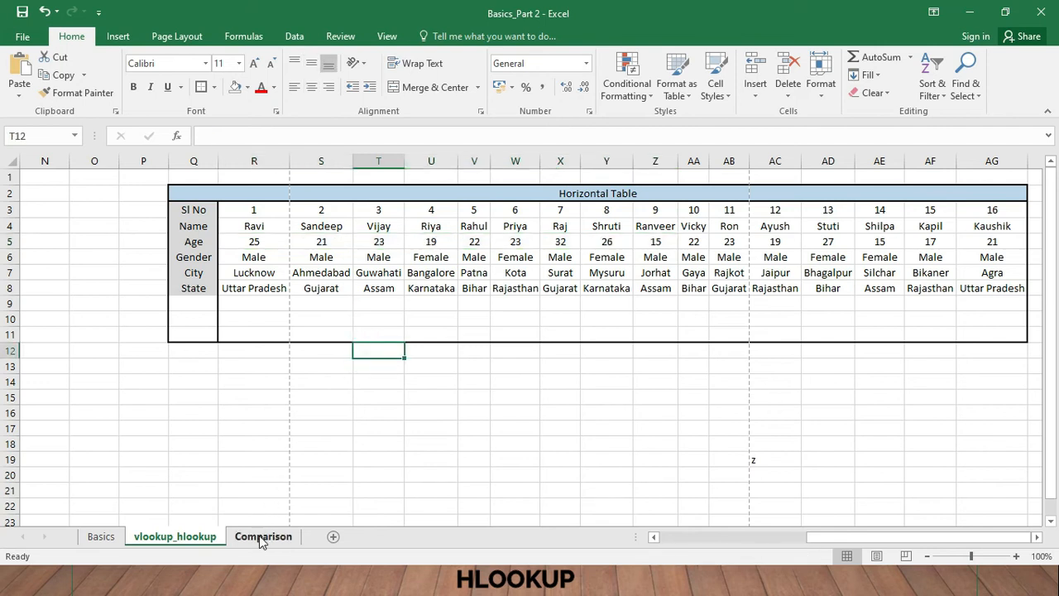
# - Start a formula in the first Age cell, K5, of the Comparison sheet's horizontal table
pyautogui.click(263, 536)
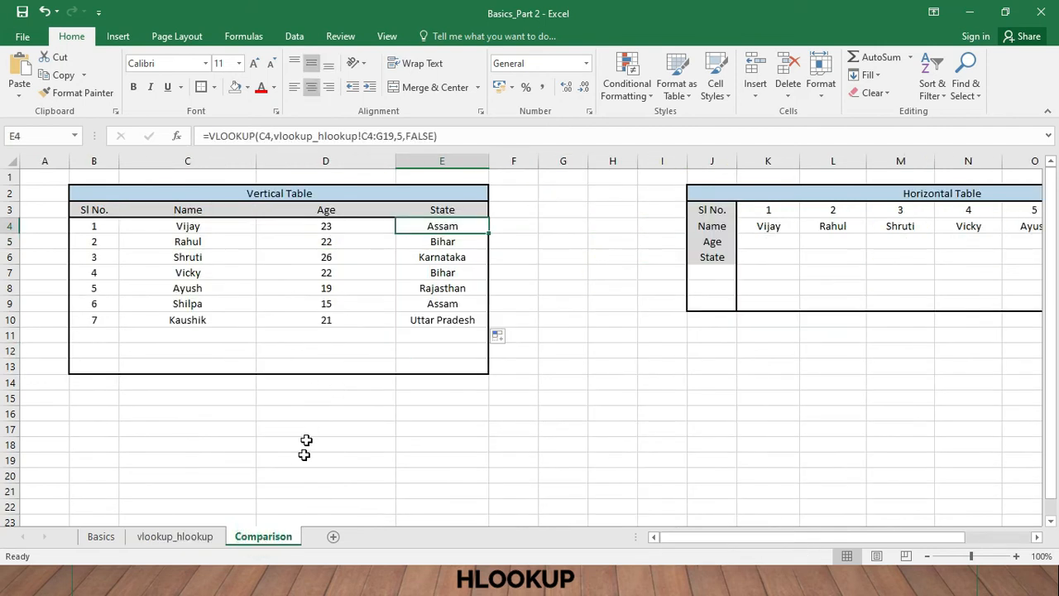
pyautogui.moveTo(709, 542); pyautogui.dragTo(814, 539)
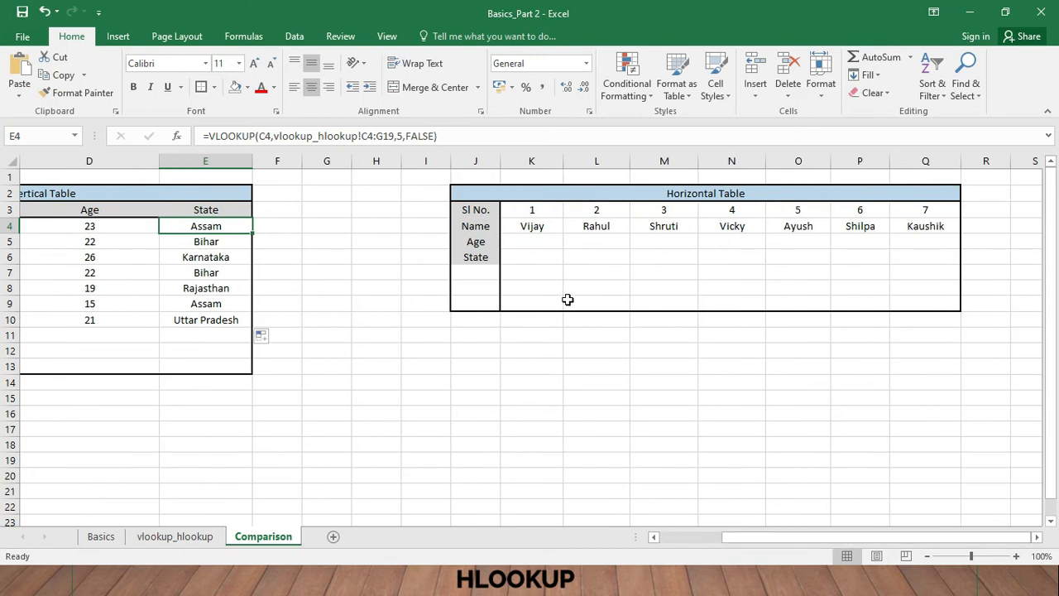
pyautogui.click(542, 241)
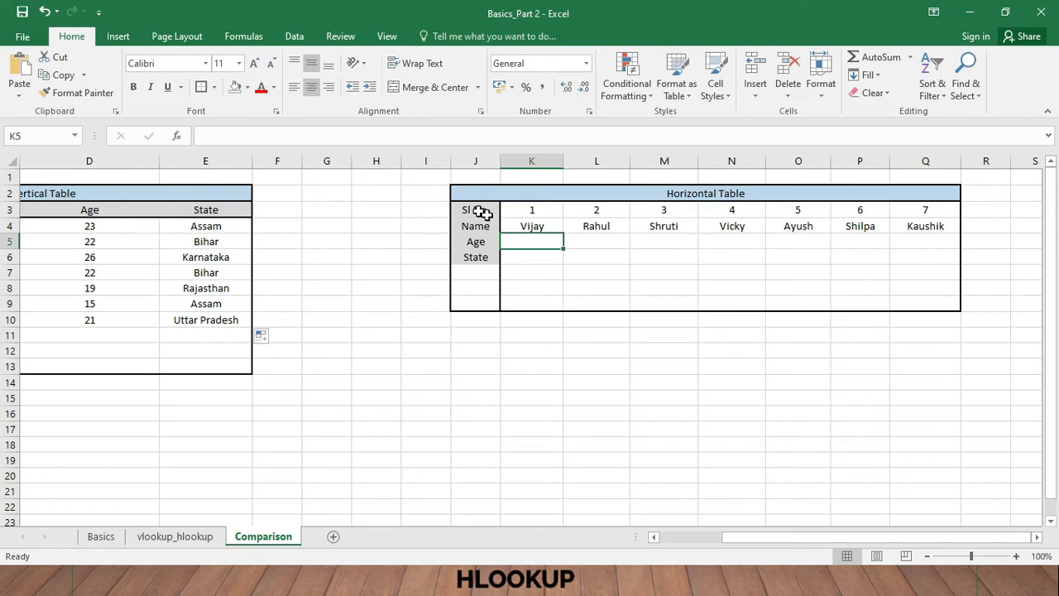
pyautogui.click(431, 136)
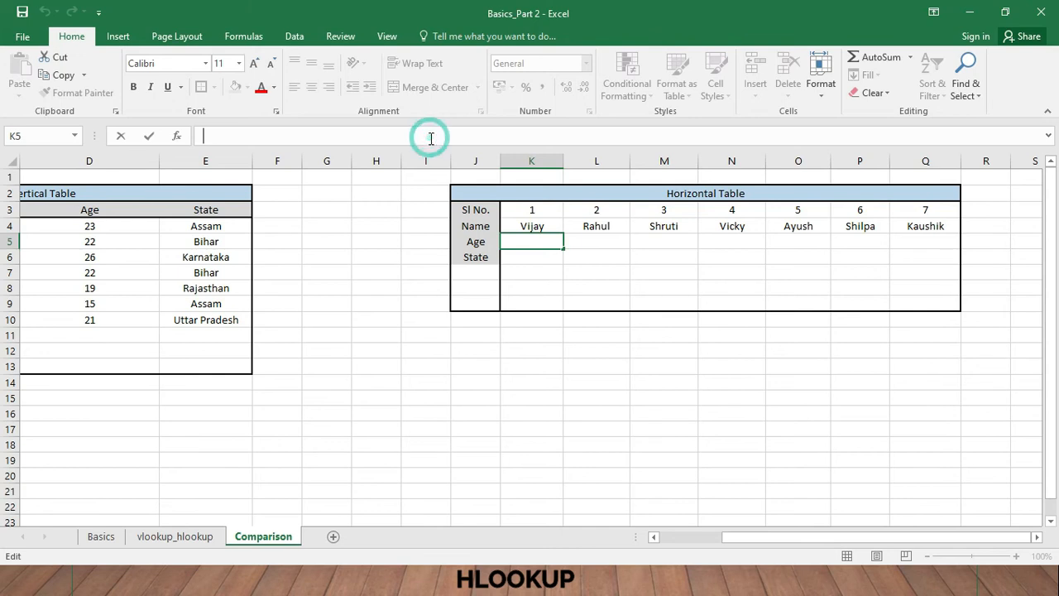
pyautogui.write('=')
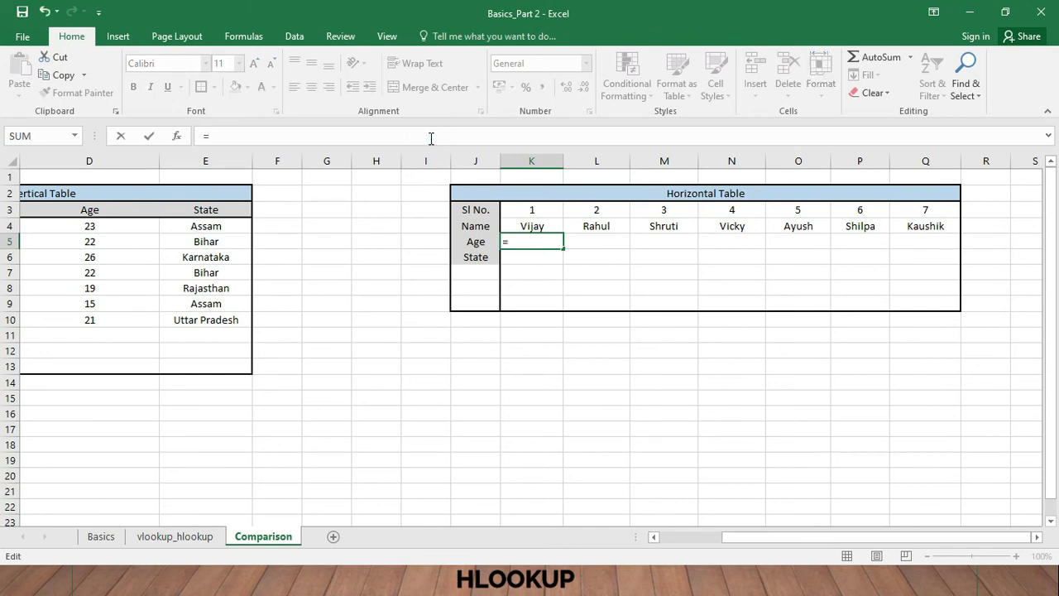
pyautogui.write('vlook')
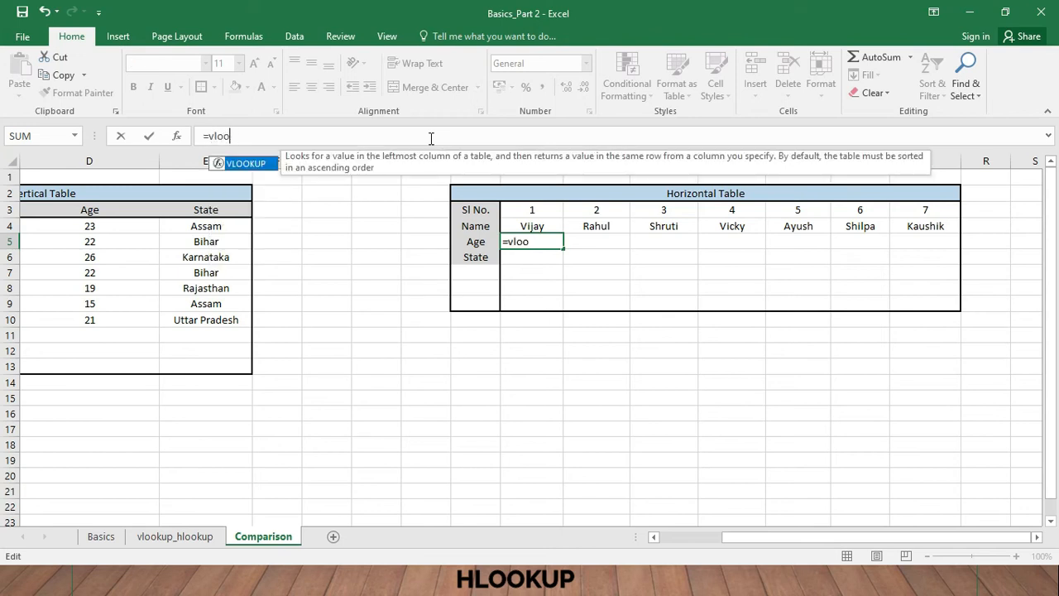
pyautogui.press('BackSpace')
pyautogui.press('BackSpace')
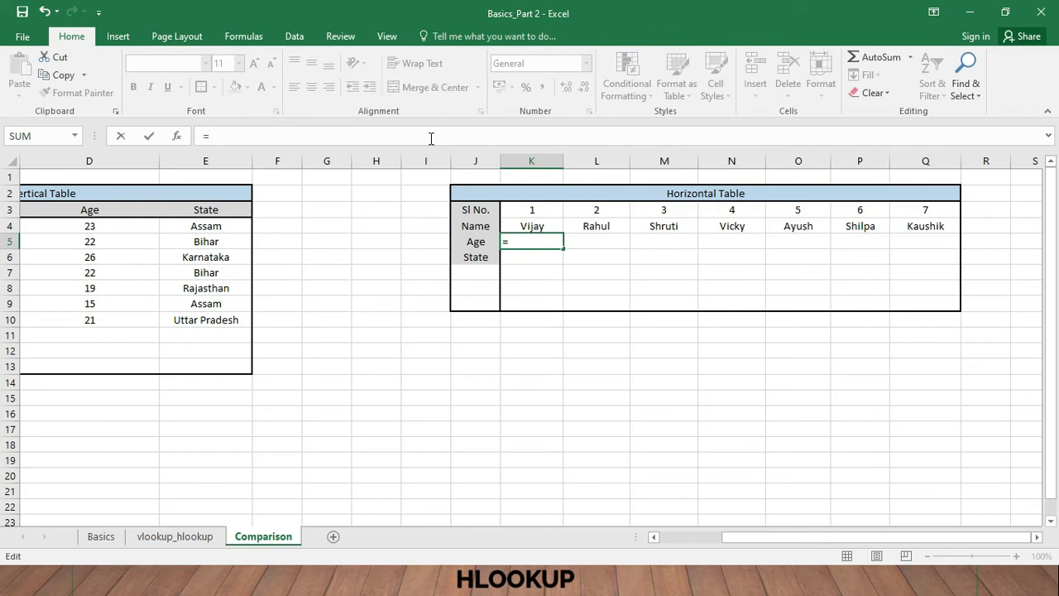
# - Enter the HLOOKUP function in K5, using the name in K4 as the lookup value
pyautogui.write('h')
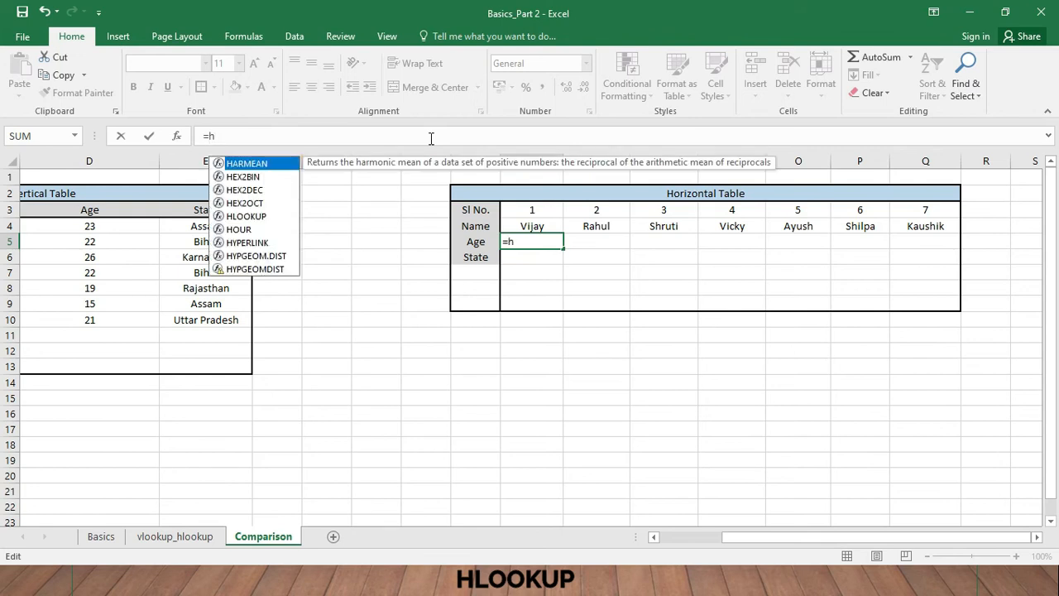
pyautogui.write('lookup(')
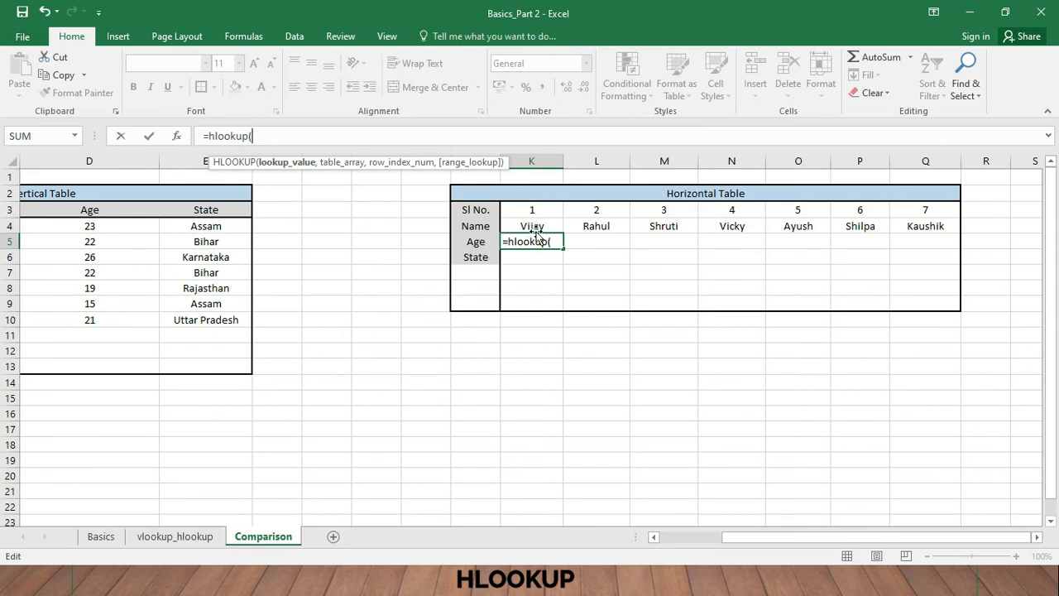
pyautogui.click(376, 142)
pyautogui.click(530, 224)
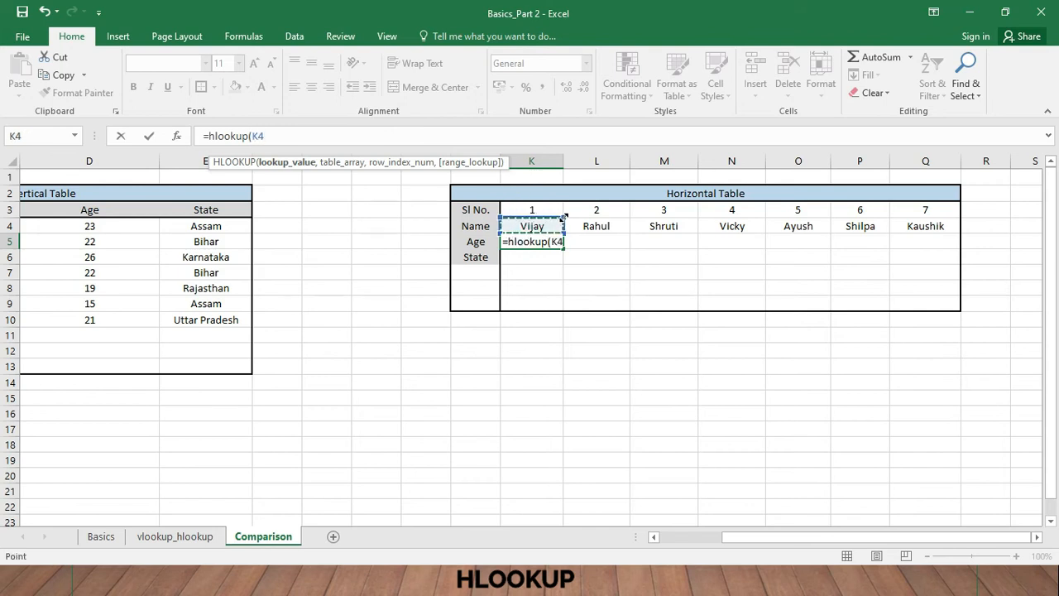
pyautogui.write(',')
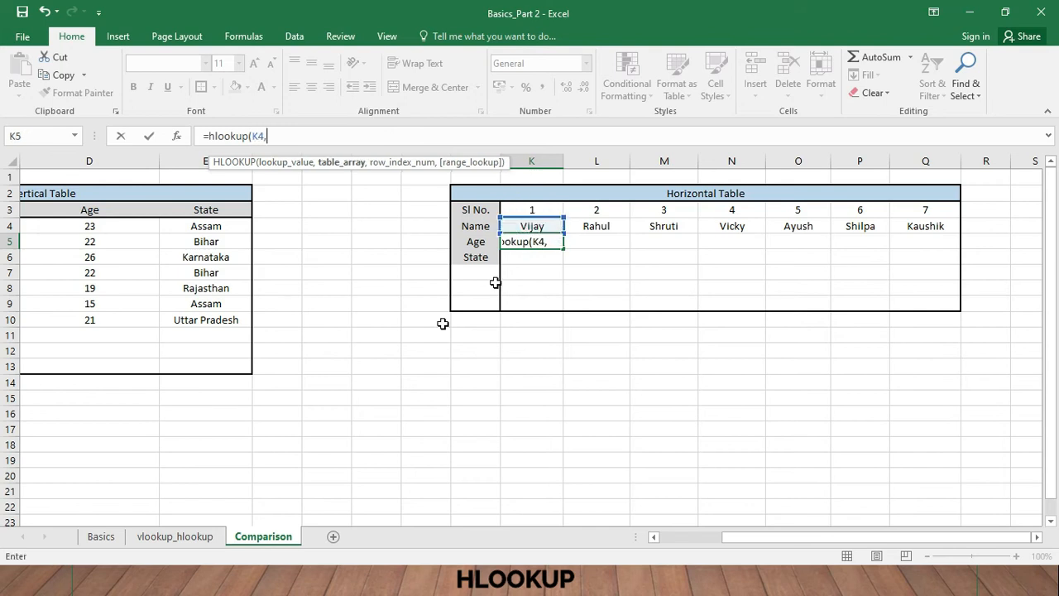
# - Complete the K5 HLOOKUP with table array R4:AG8 on the vlookup_hlookup sheet, row index 2 for Age and FALSE for an exact match
pyautogui.click(182, 538)
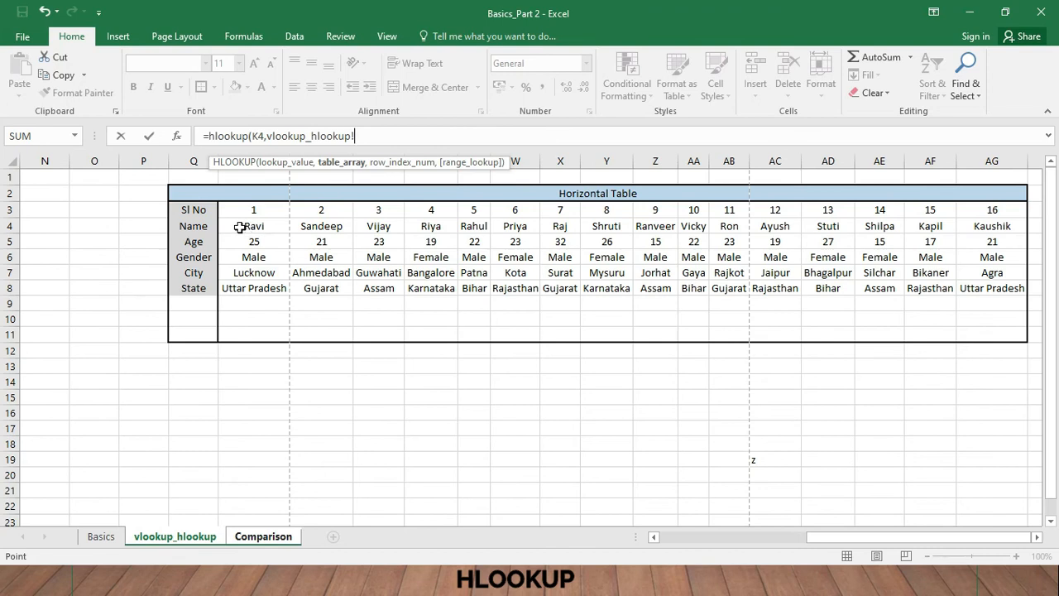
pyautogui.moveTo(239, 226); pyautogui.dragTo(843, 286)
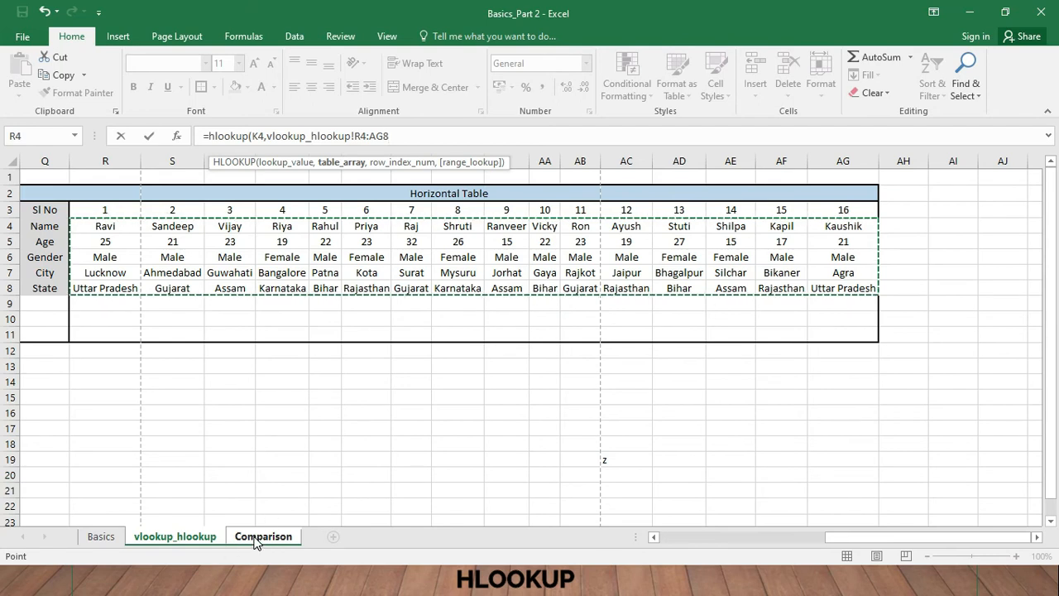
pyautogui.write(',2')
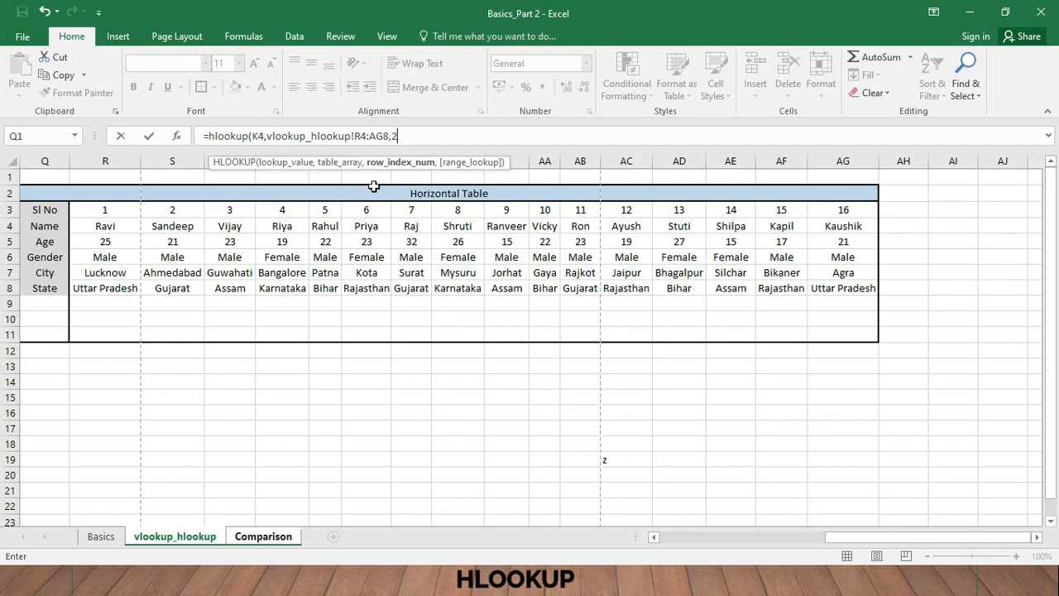
pyautogui.write(',fa')
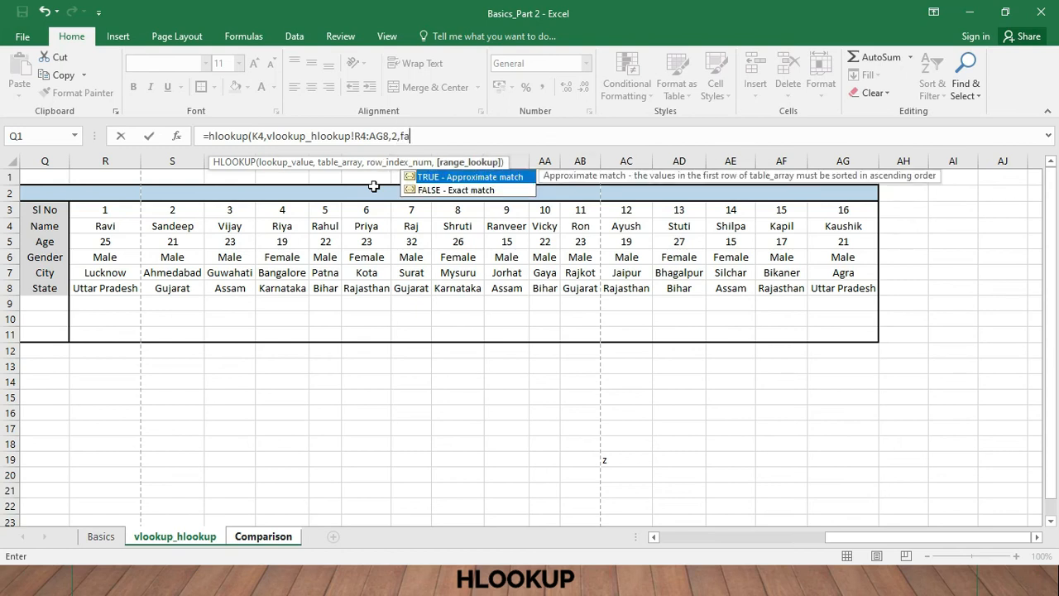
pyautogui.write('lse)')
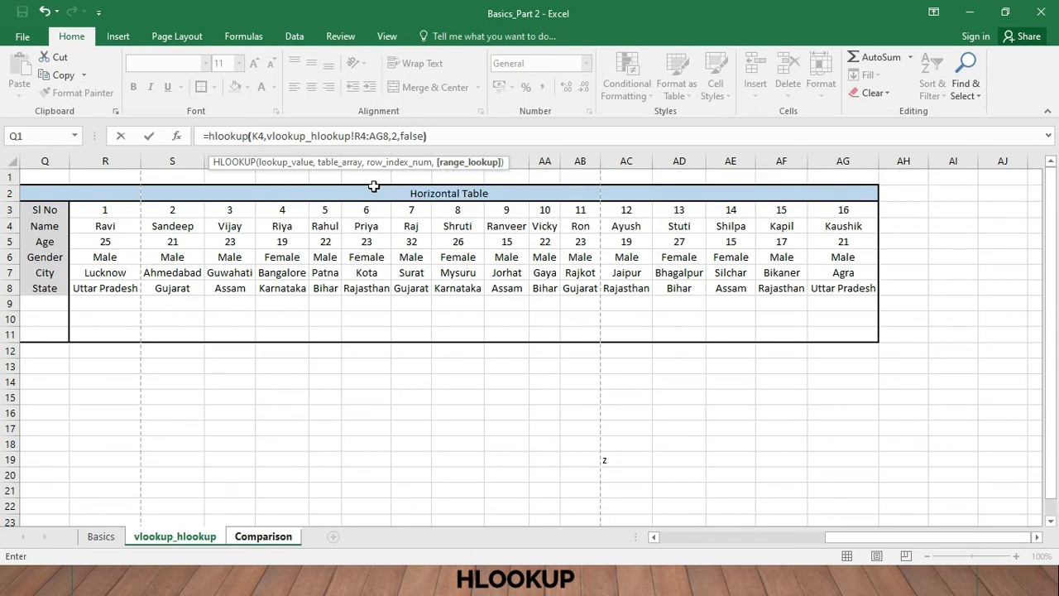
pyautogui.press('Return')
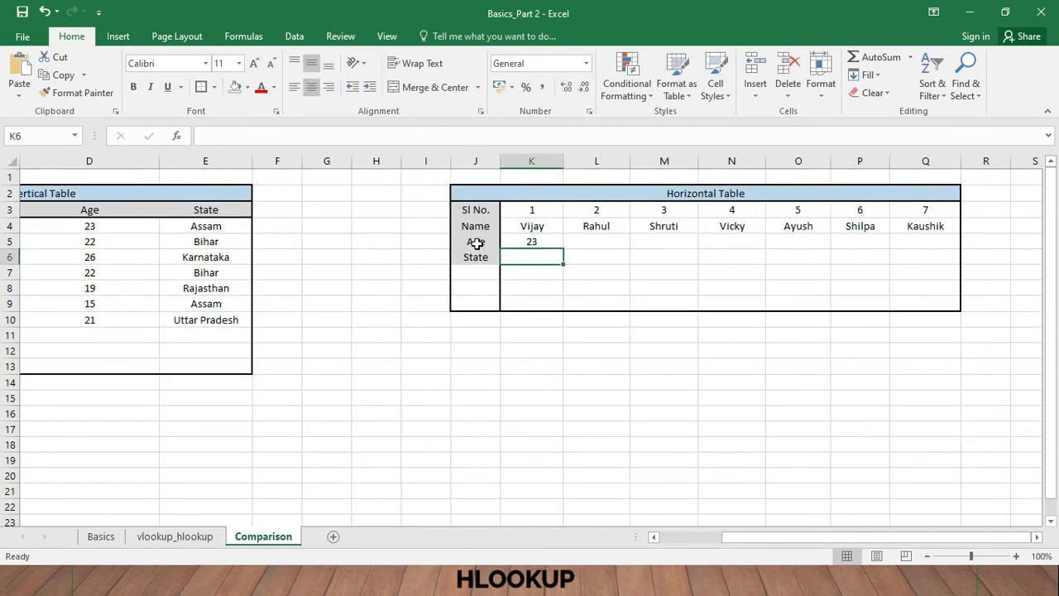
# - Compare the VLOOKUP age formula in D4 of the vertical table with the HLOOKUP age formula in K5 of the horizontal table
pyautogui.moveTo(751, 539); pyautogui.dragTo(734, 539)
pyautogui.keyDown('ctrl'); pyautogui.scroll(-1, 618, 418); pyautogui.keyUp('ctrl')
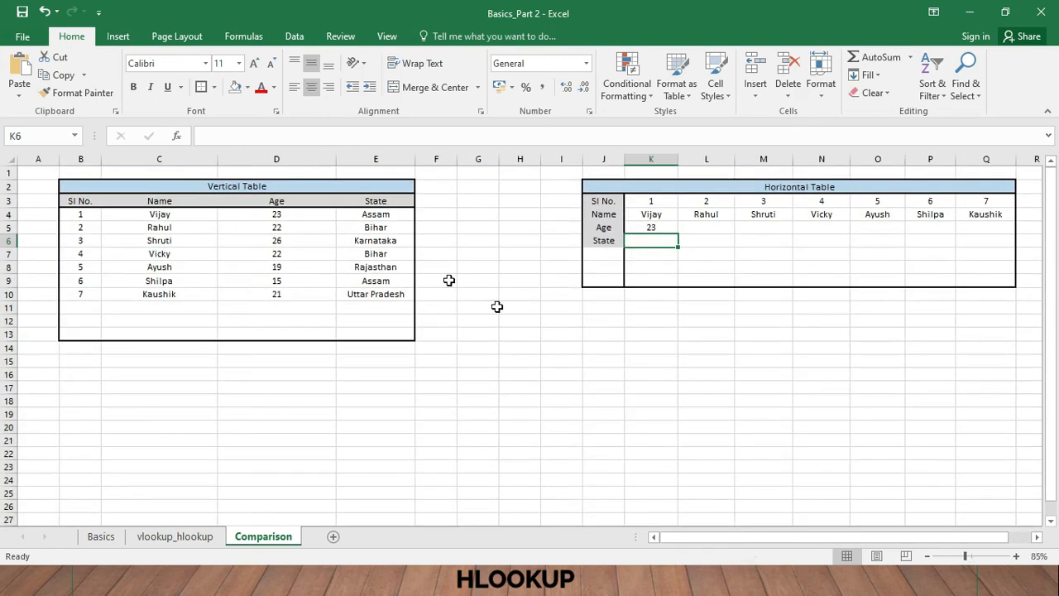
pyautogui.click(270, 213)
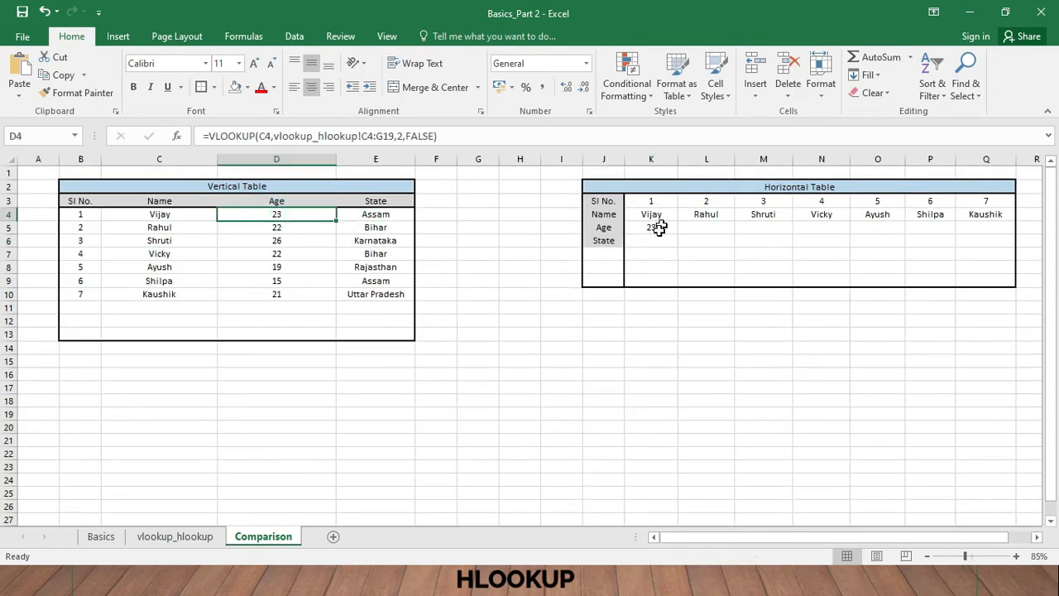
pyautogui.click(654, 228)
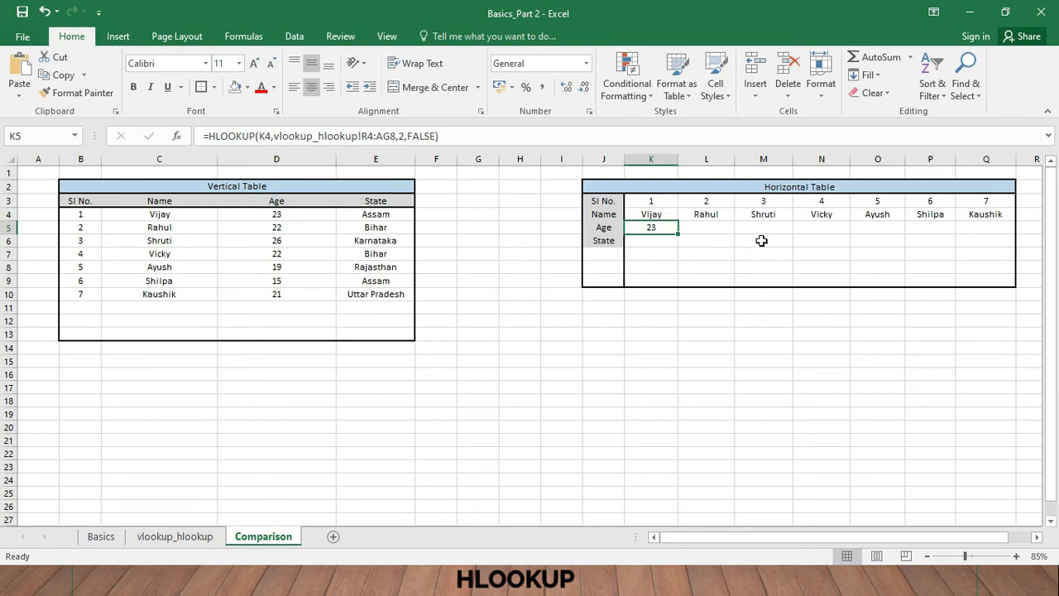
# - Select Age cell N5 on the Comparison sheet and examine the source table's rows from Name to State on the vlookup_hlookup sheet
pyautogui.click(813, 227)
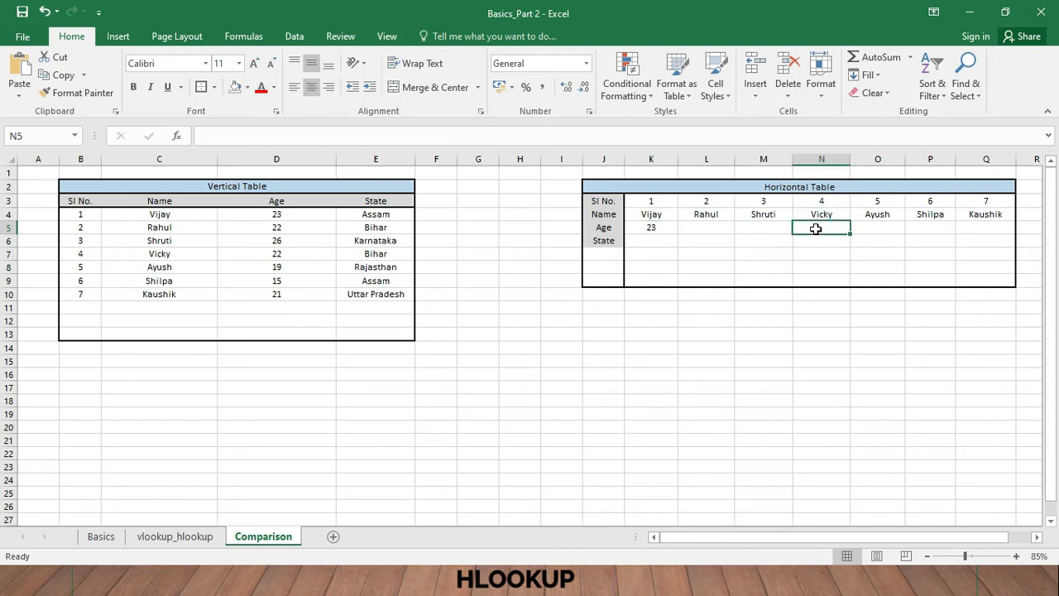
pyautogui.click(198, 537)
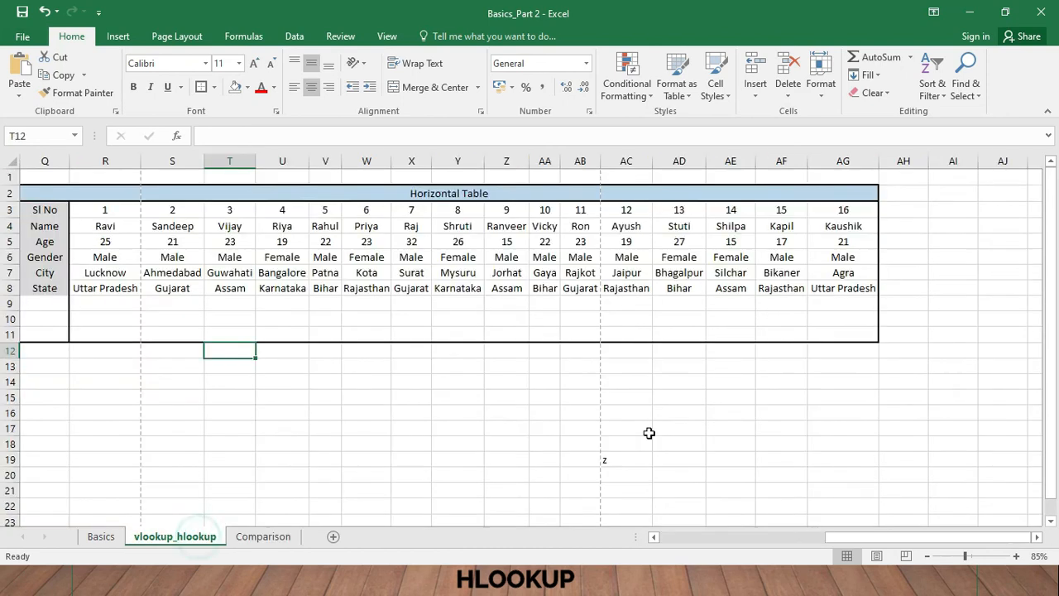
pyautogui.click(411, 272)
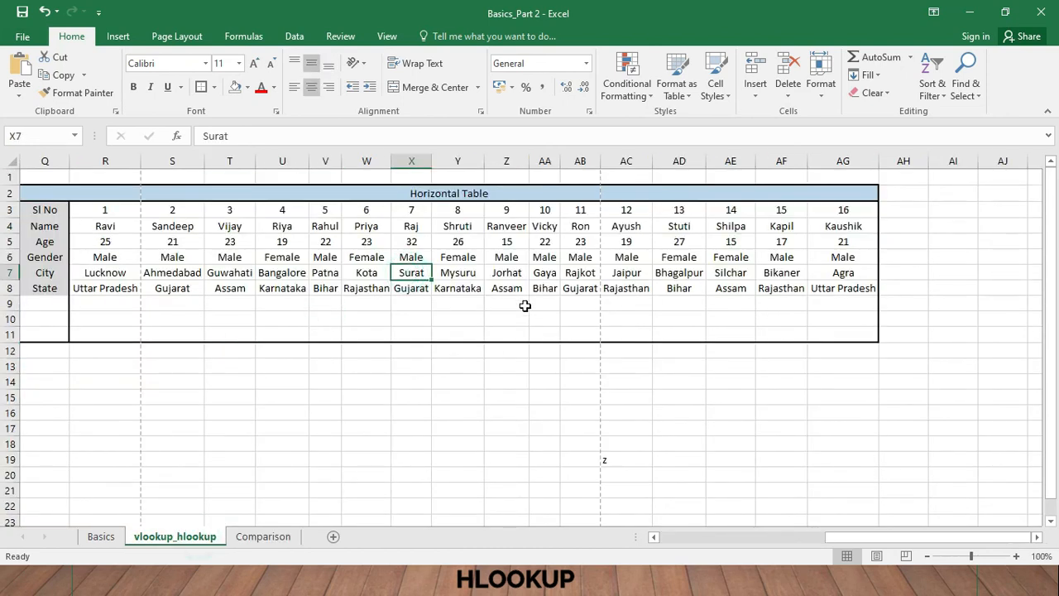
pyautogui.scroll(-1, 524, 306)
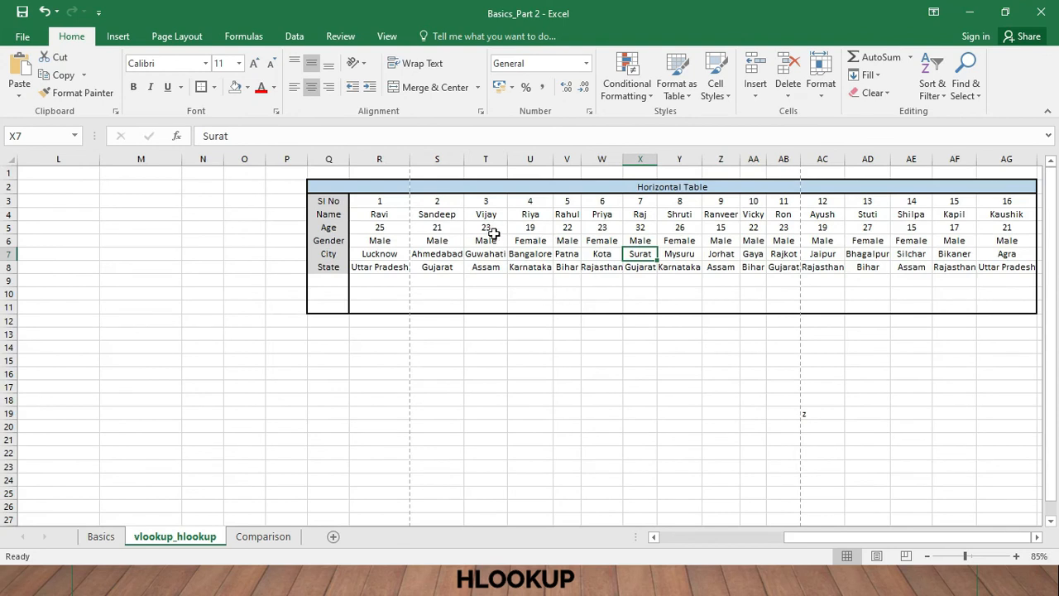
pyautogui.moveTo(390, 213); pyautogui.dragTo(1012, 270)
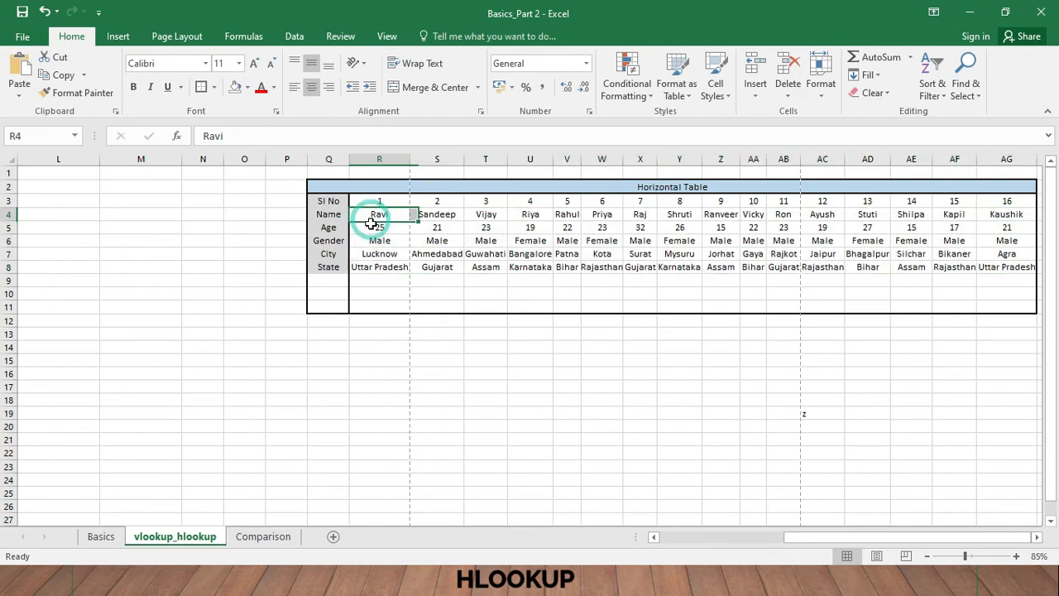
pyautogui.click(328, 228)
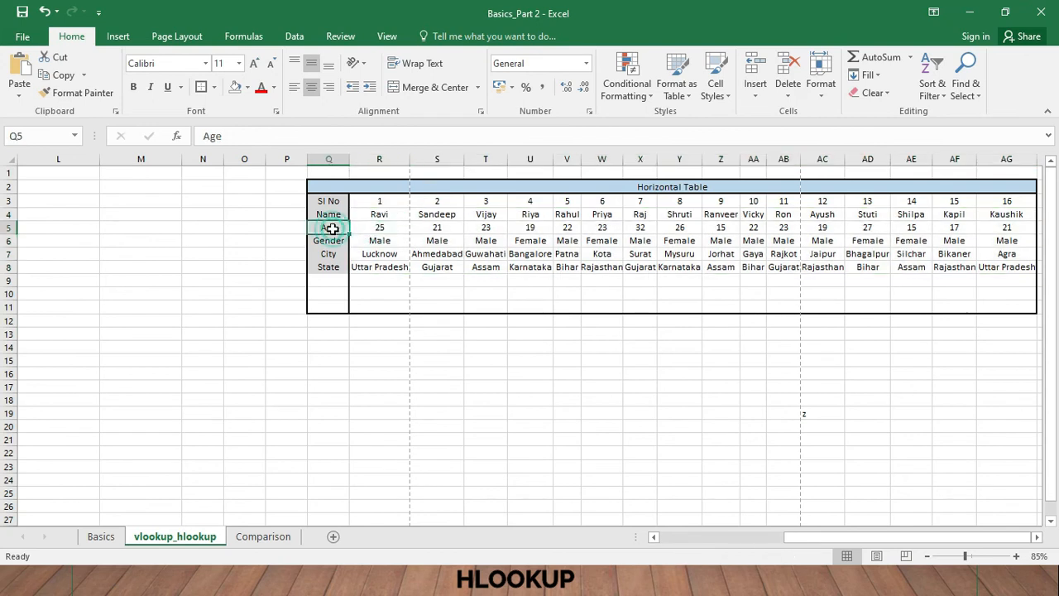
pyautogui.click(378, 213)
pyautogui.click(337, 229)
pyautogui.click(333, 268)
pyautogui.click(331, 214)
pyautogui.click(336, 240)
pyautogui.click(338, 254)
pyautogui.click(335, 267)
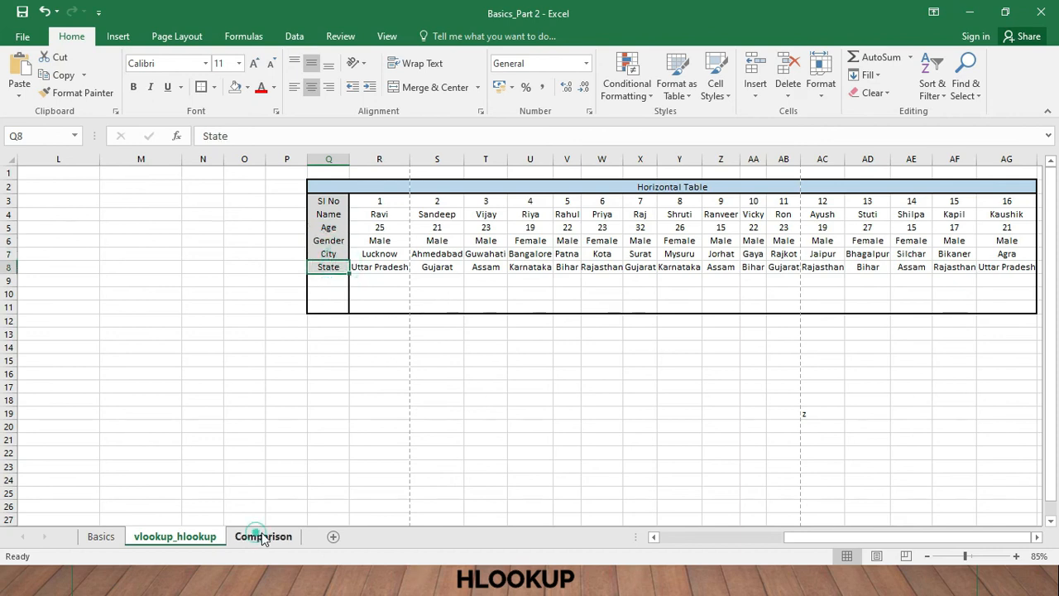
# - Start an HLOOKUP formula in N5 of the Comparison sheet, using the name in N4 as the lookup value
pyautogui.click(263, 536)
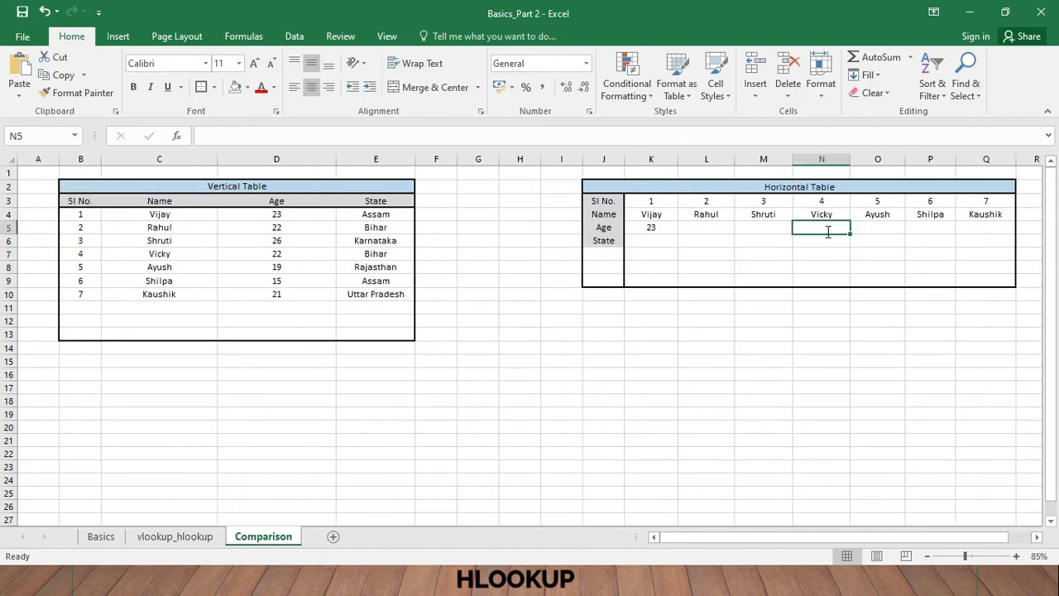
pyautogui.write('=hlo')
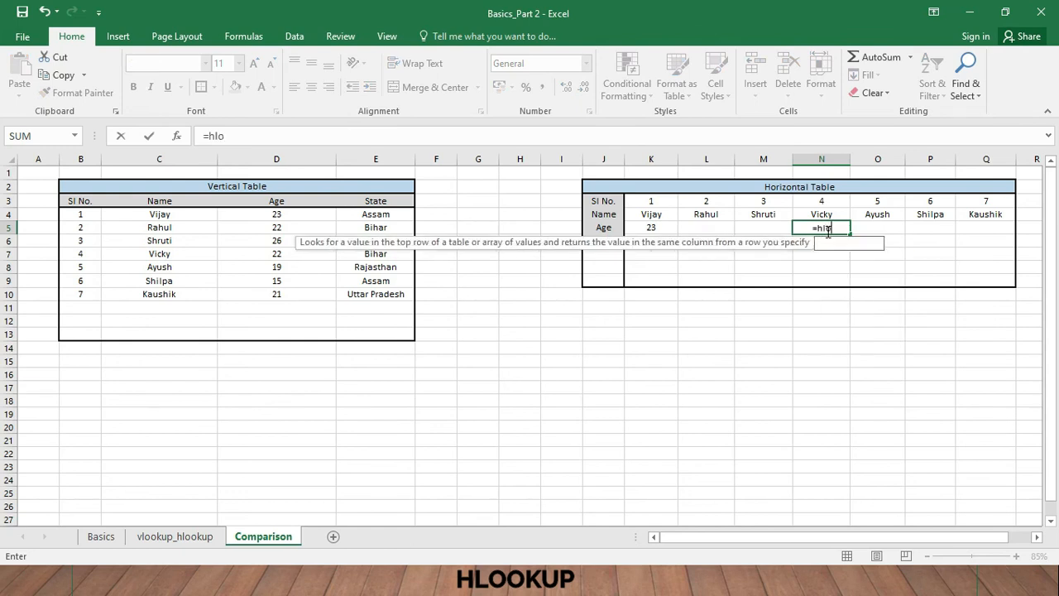
pyautogui.write('okup(')
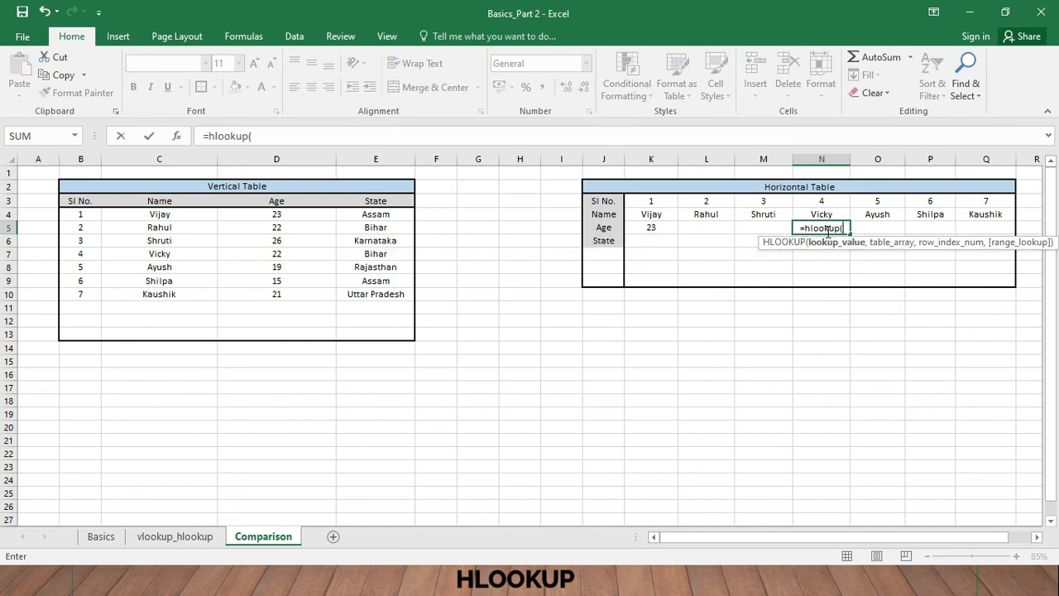
pyautogui.click(829, 214)
pyautogui.write(',')
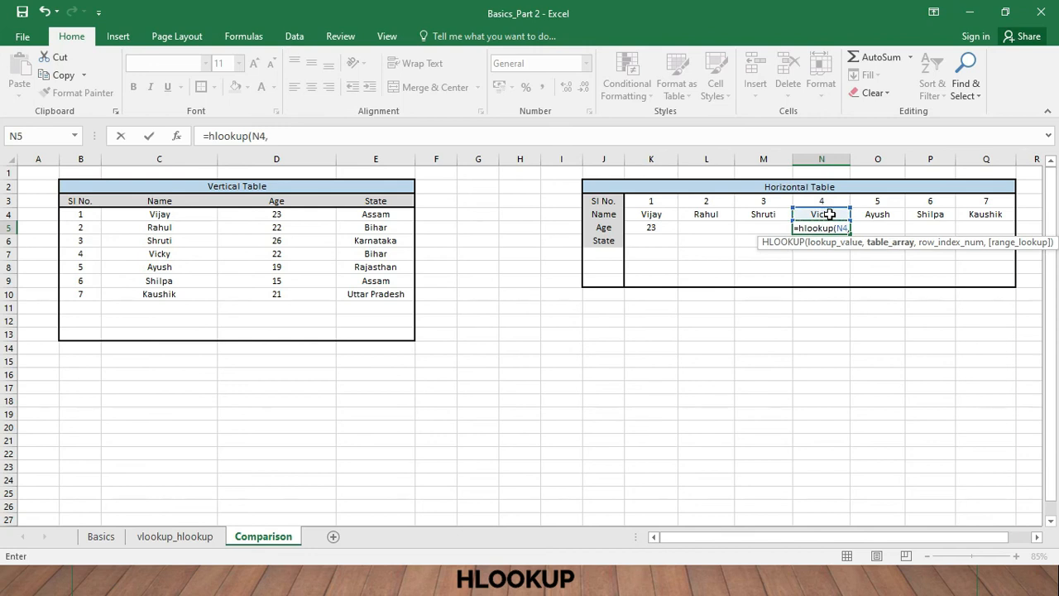
# - Complete the N5 HLOOKUP with table array R4:AG8 on the vlookup_hlookup sheet, row index 2 and FALSE for an exact match
pyautogui.click(183, 536)
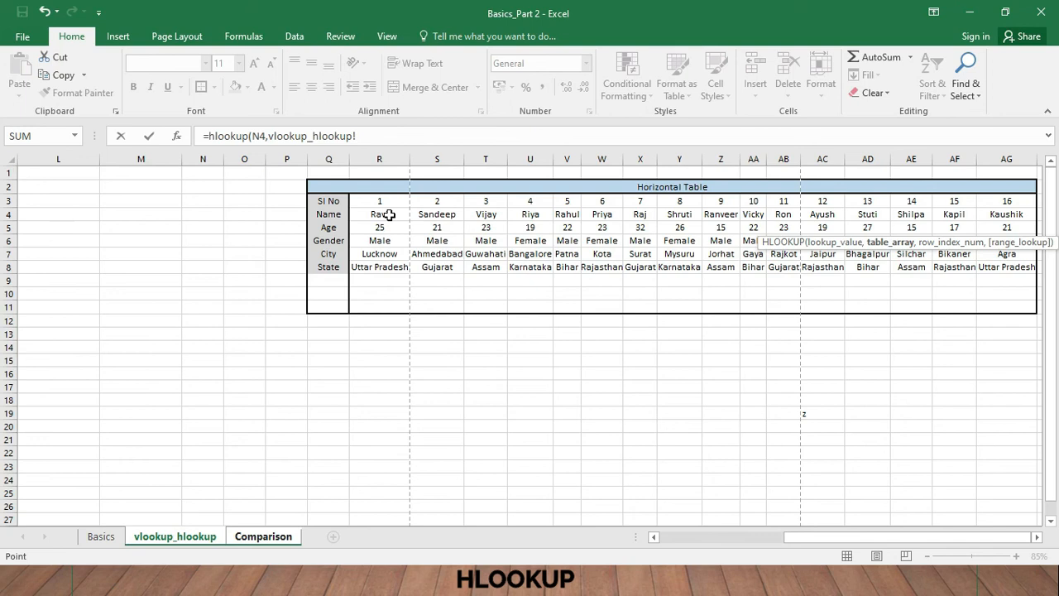
pyautogui.moveTo(389, 215); pyautogui.dragTo(1026, 268)
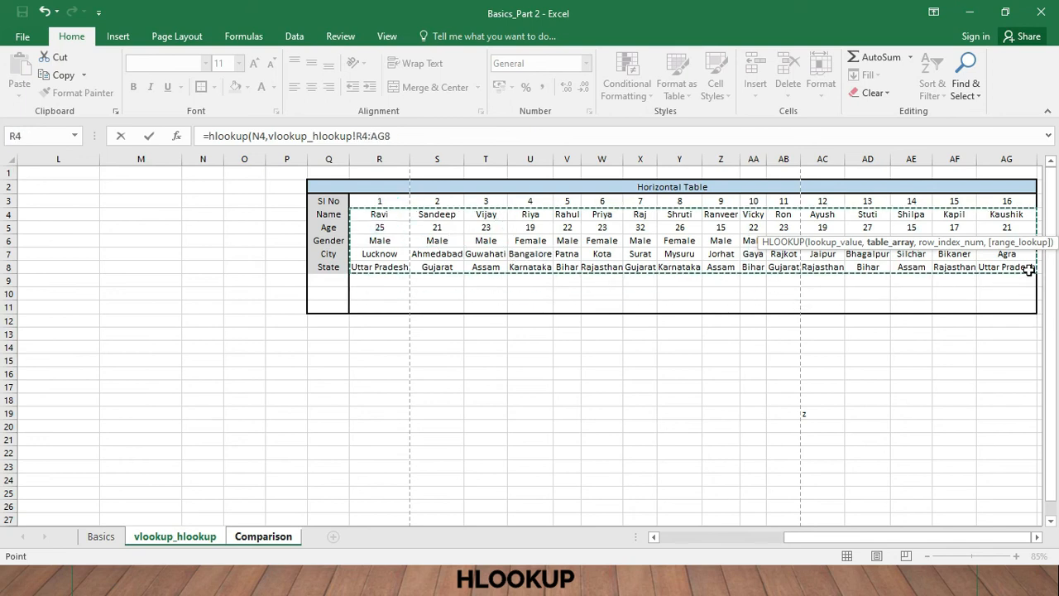
pyautogui.write(',')
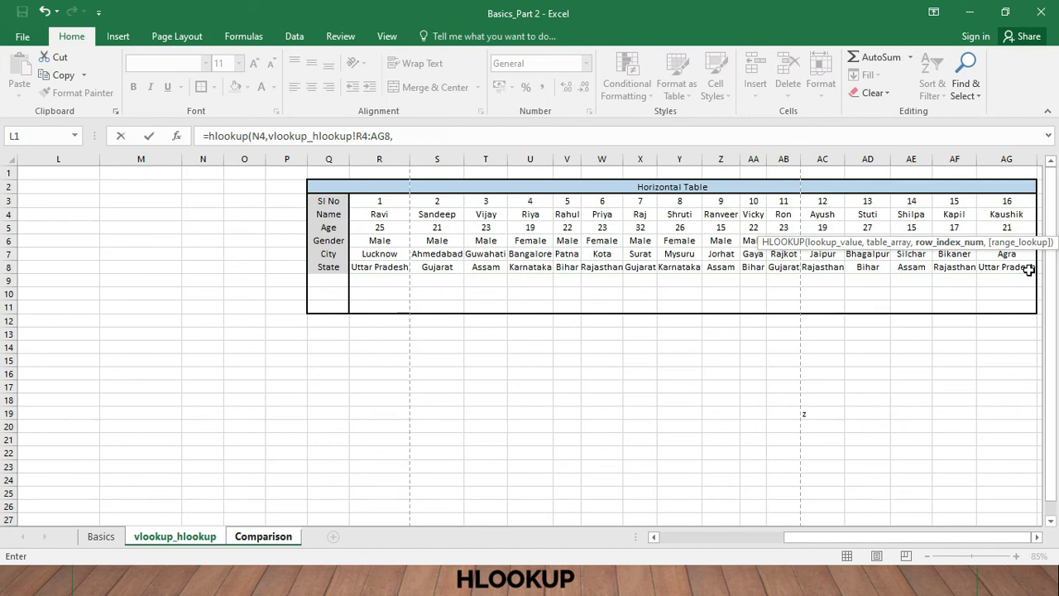
pyautogui.write('2,')
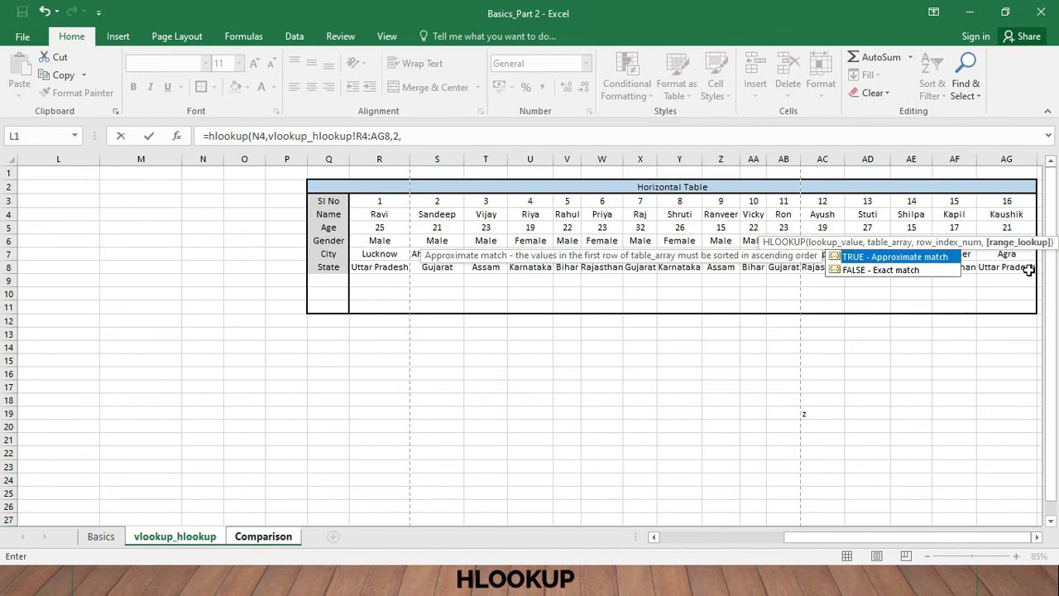
pyautogui.write('fal')
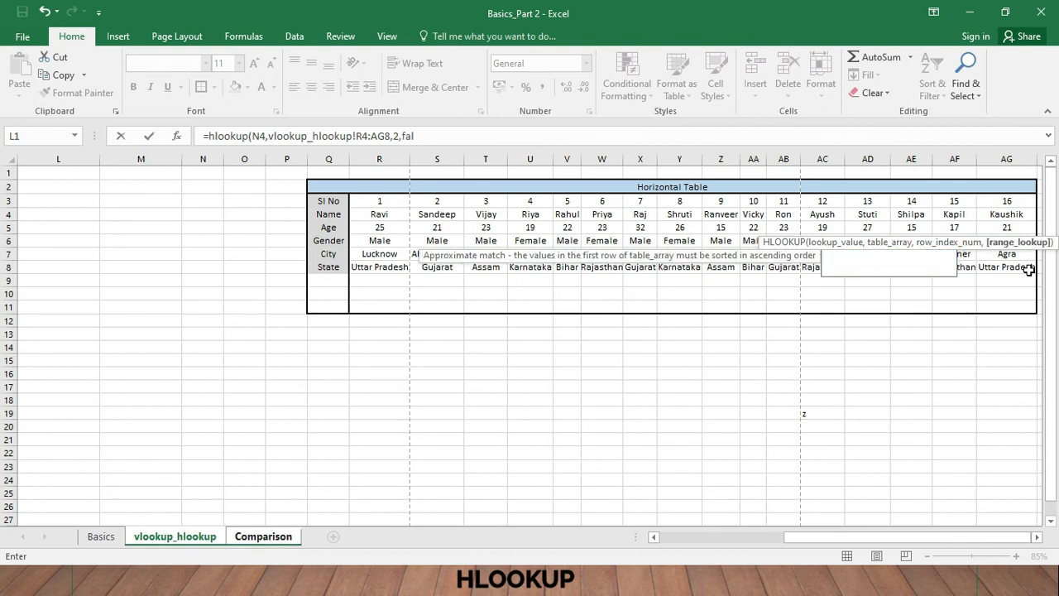
pyautogui.write('se)')
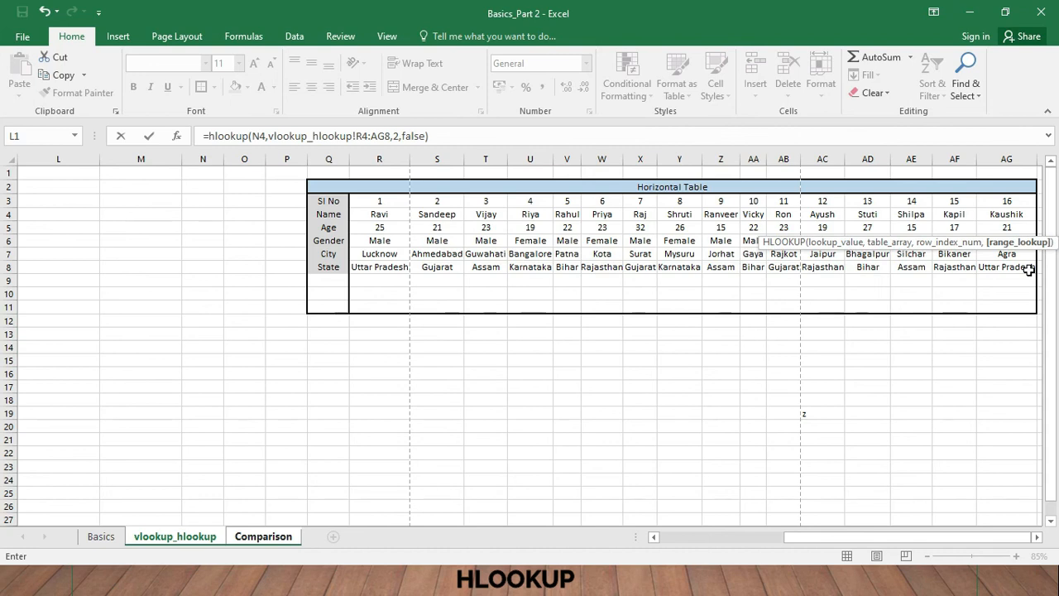
pyautogui.press('Return')
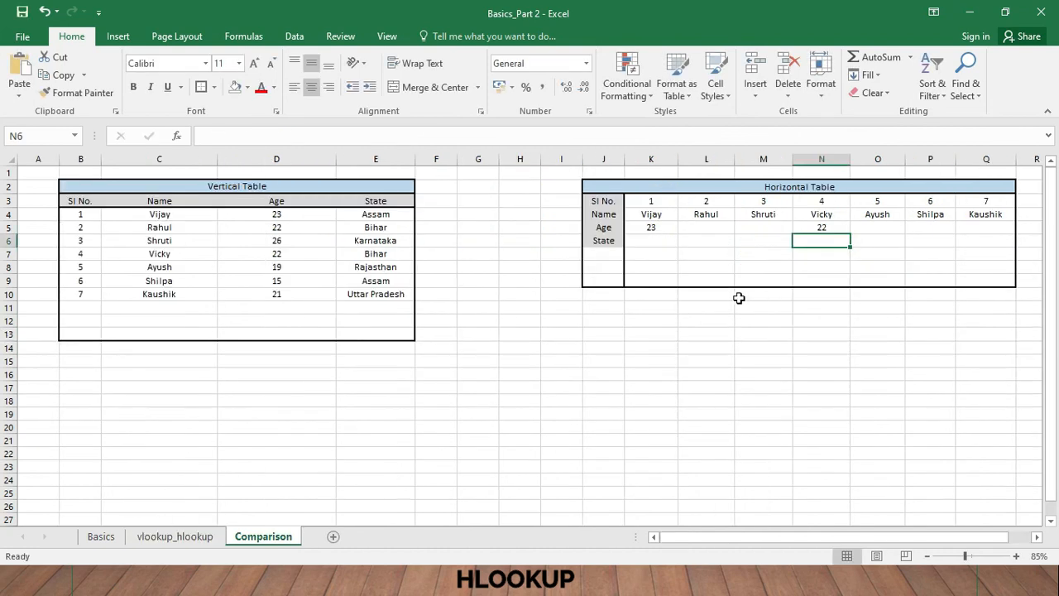
# - Check the age in N5 against the same person's age in D7 of the vertical table
pyautogui.click(820, 227)
pyautogui.click(166, 256)
pyautogui.click(284, 252)
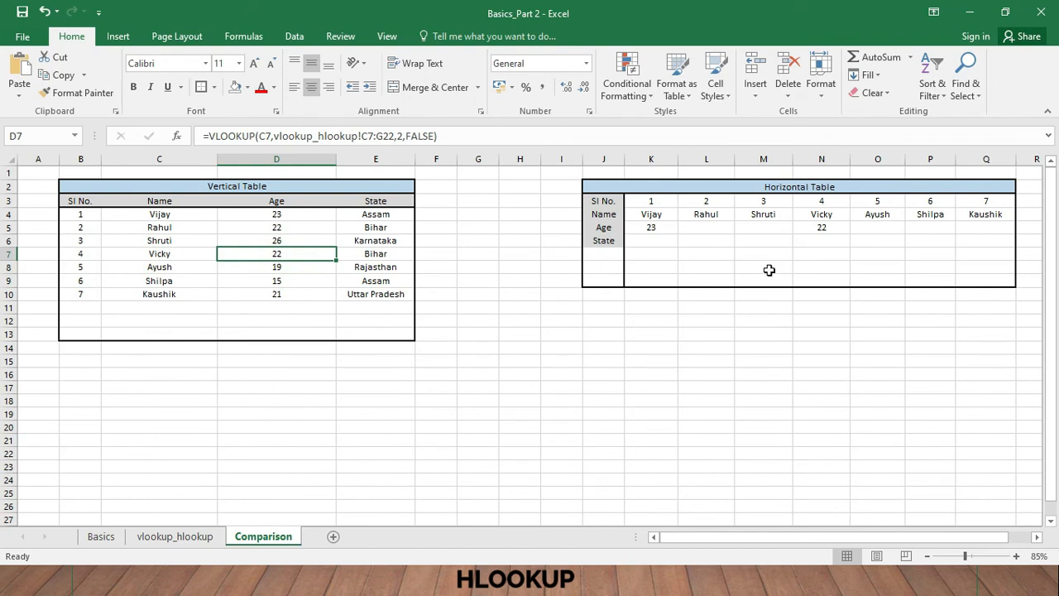
# - Start an HLOOKUP formula in State cell M6 of the horizontal table, using the name in M4 as the lookup value
pyautogui.click(767, 239)
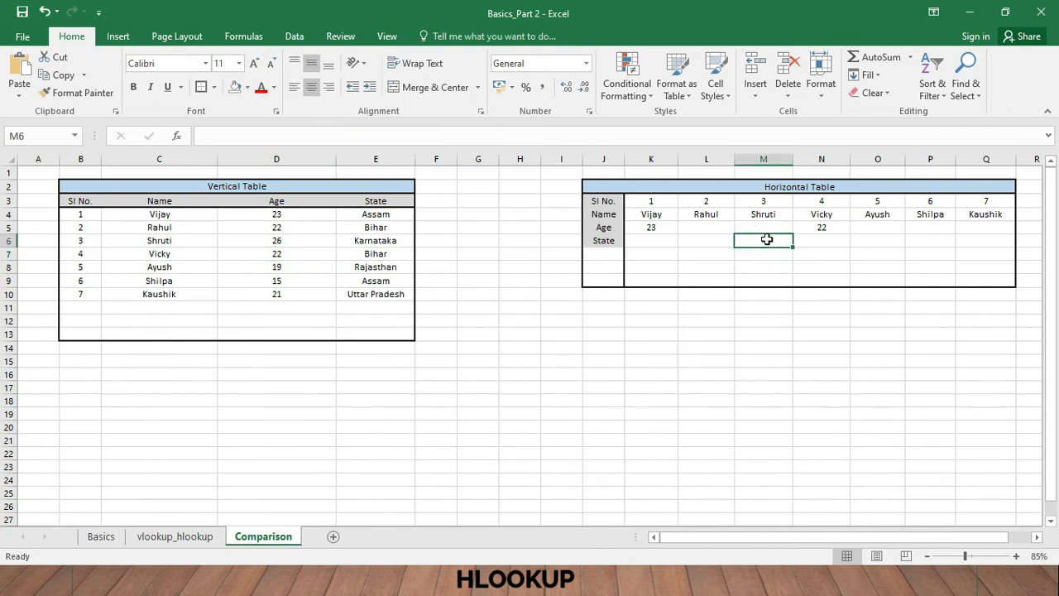
pyautogui.write('=')
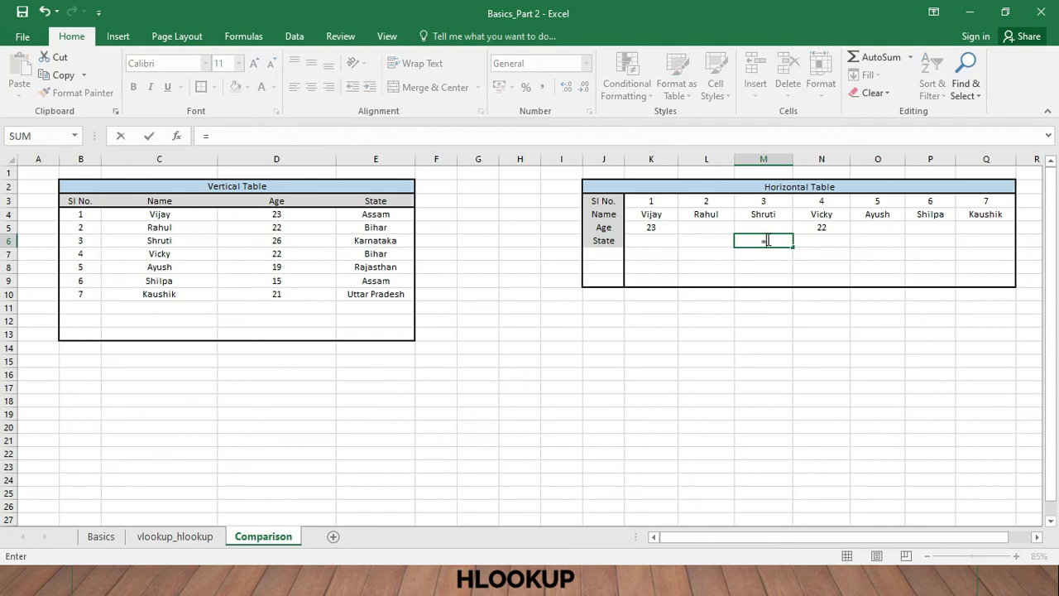
pyautogui.write('hlook')
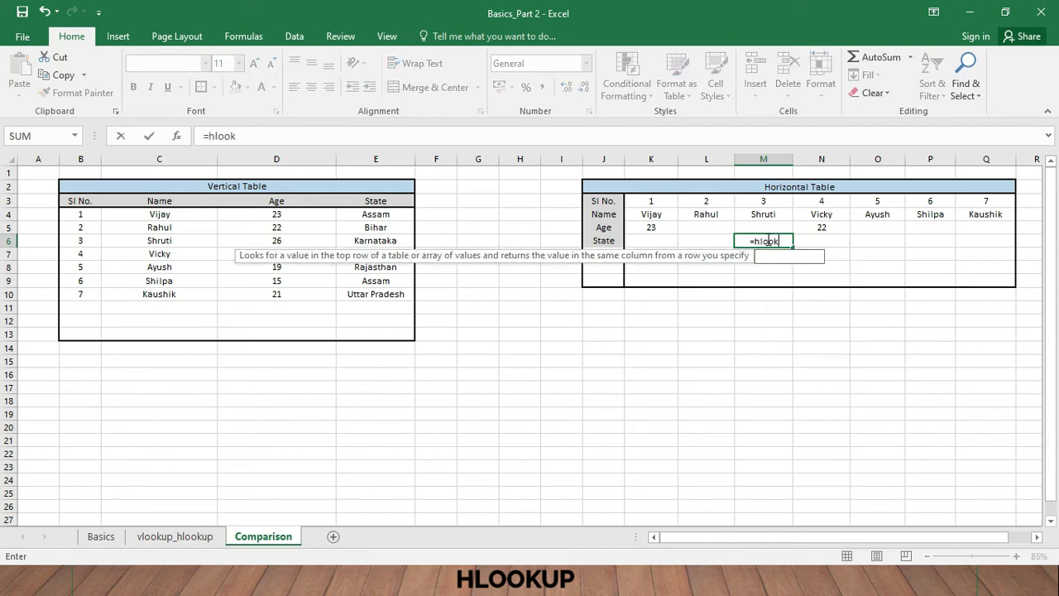
pyautogui.write('up(')
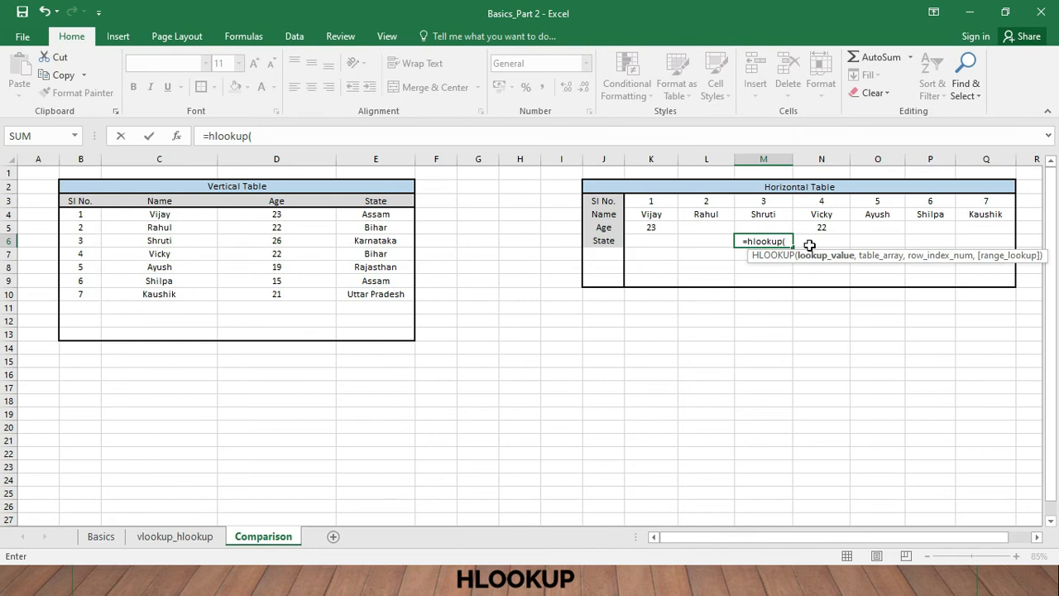
pyautogui.click(758, 215)
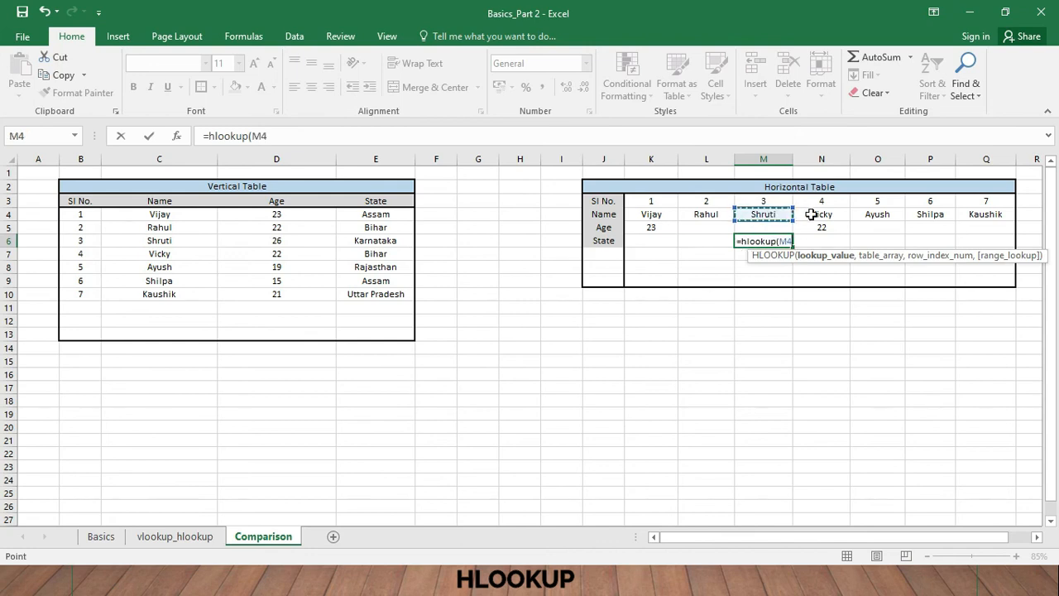
pyautogui.write(',')
# - Complete the M6 HLOOKUP with table array R4:AG8 on the vlookup_hlookup sheet, row index 5 for State and FALSE for an exact match
pyautogui.click(161, 537)
pyautogui.moveTo(385, 213); pyautogui.dragTo(1021, 267)
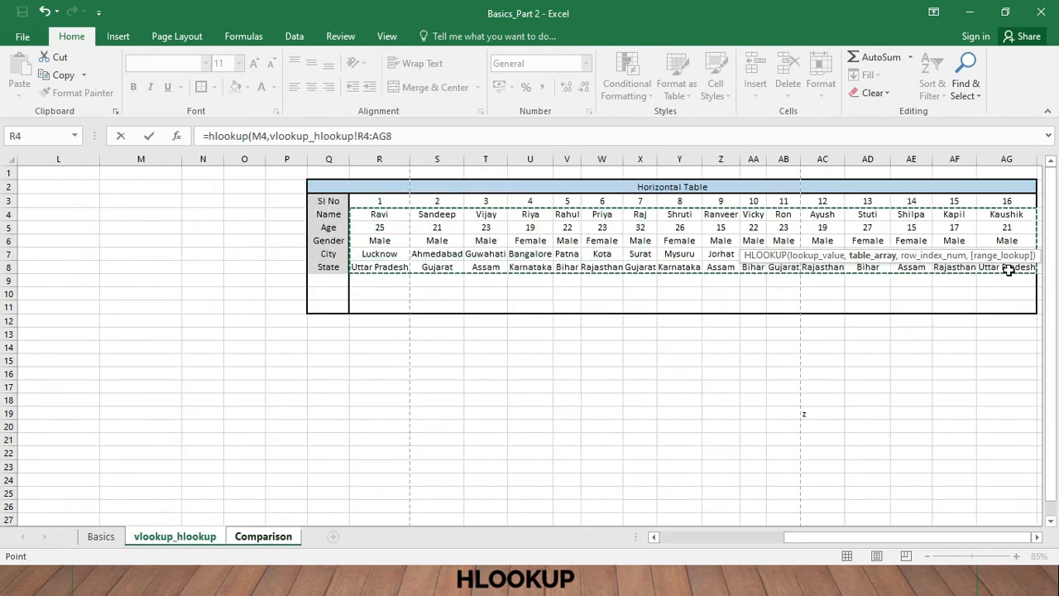
pyautogui.write(',')
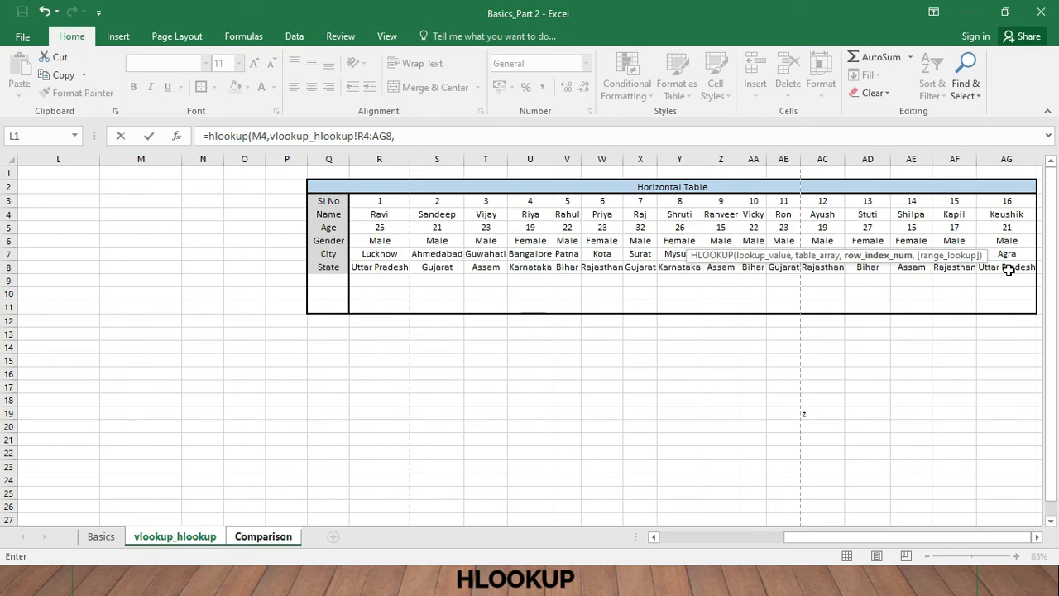
pyautogui.write('5')
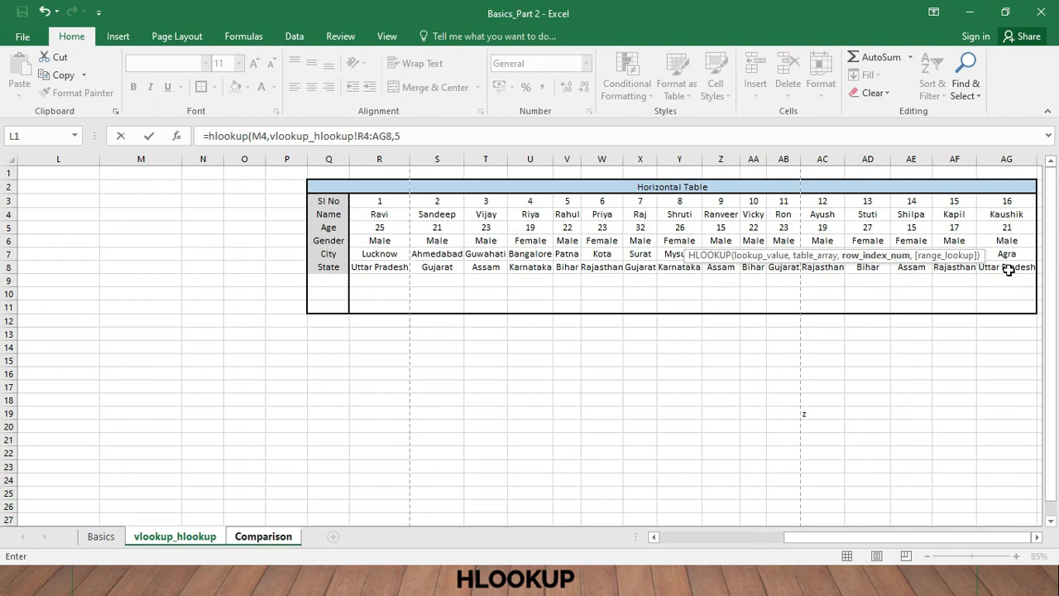
pyautogui.write(',')
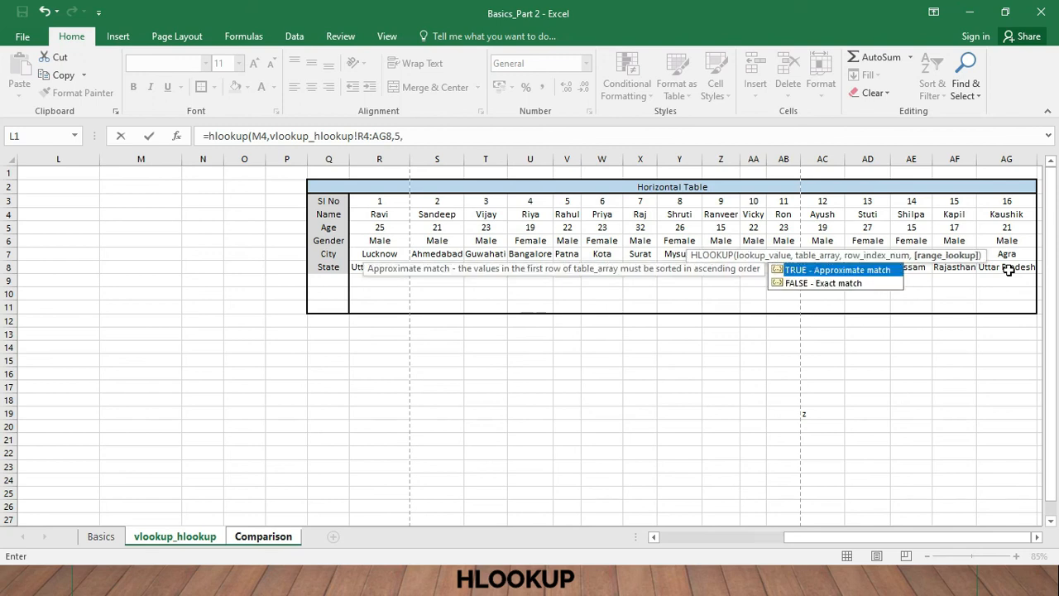
pyautogui.write('fa')
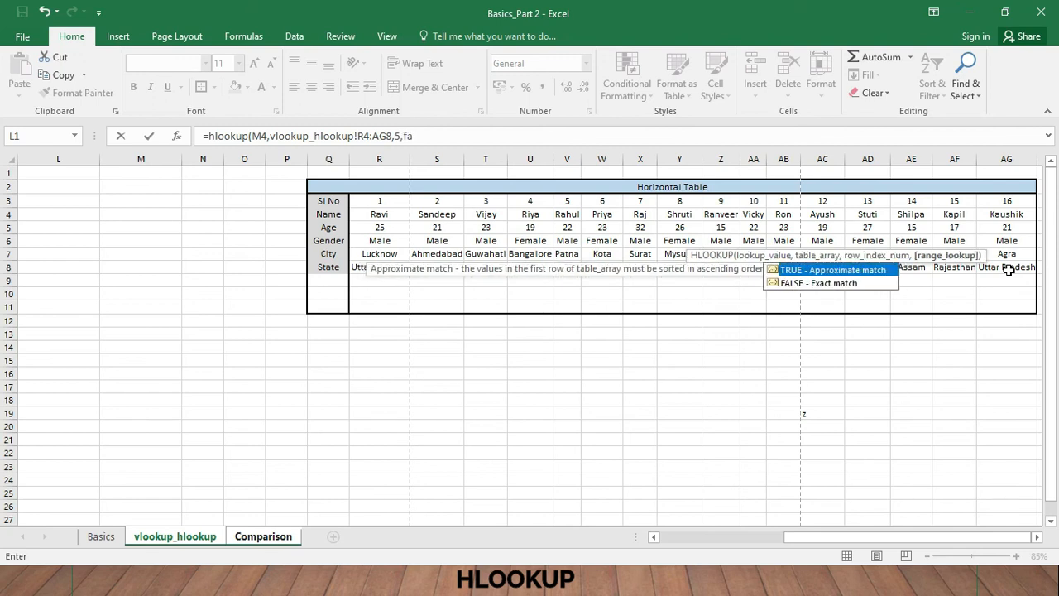
pyautogui.write('lse)')
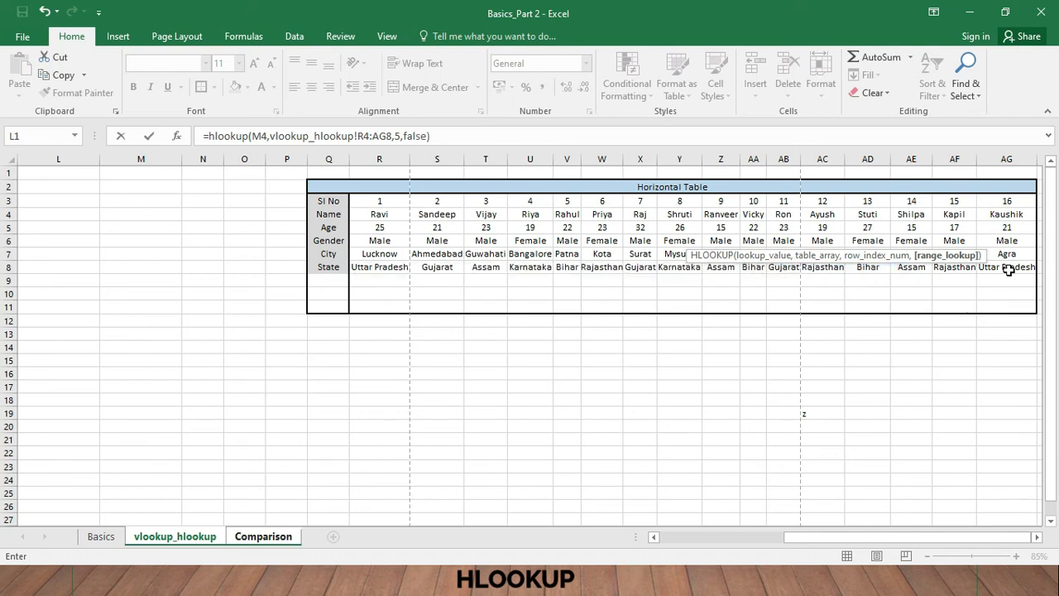
pyautogui.press('Return')
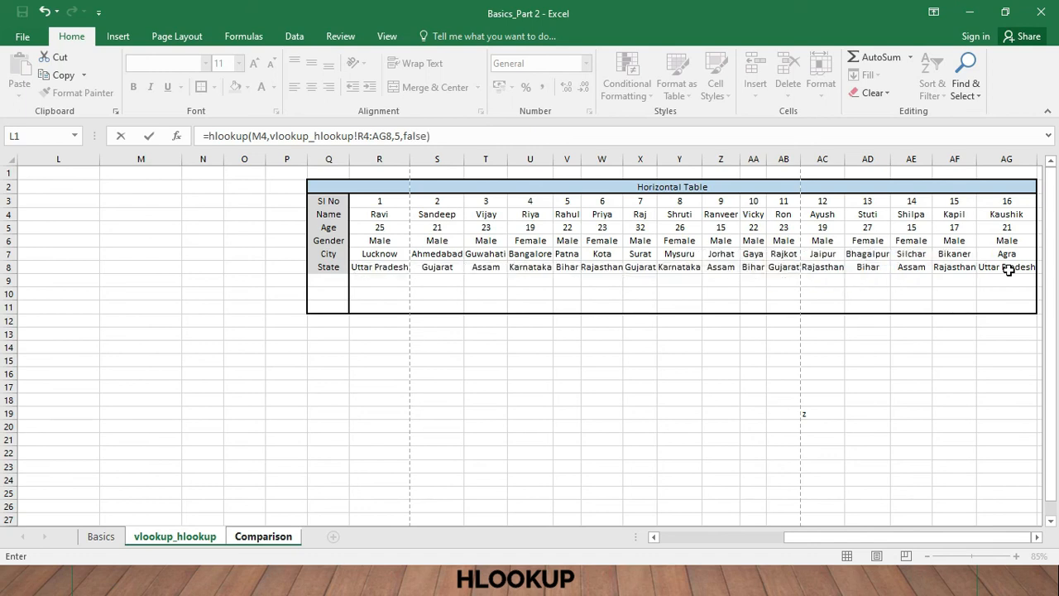
pyautogui.click(770, 240)
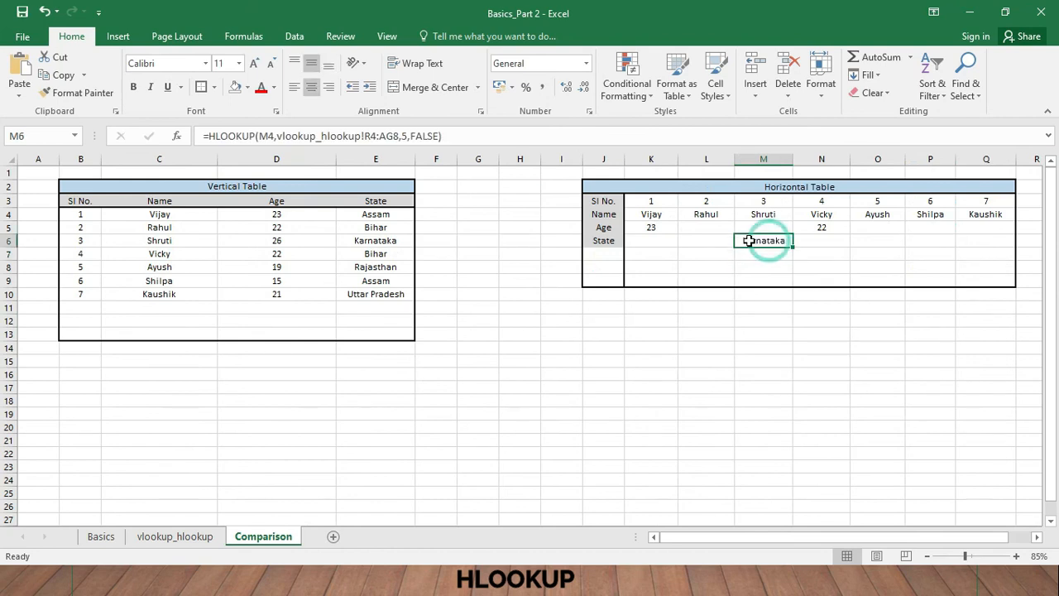
# - Check the state in M6 against the same person's state in E6 of the vertical table
pyautogui.click(160, 240)
pyautogui.click(379, 245)
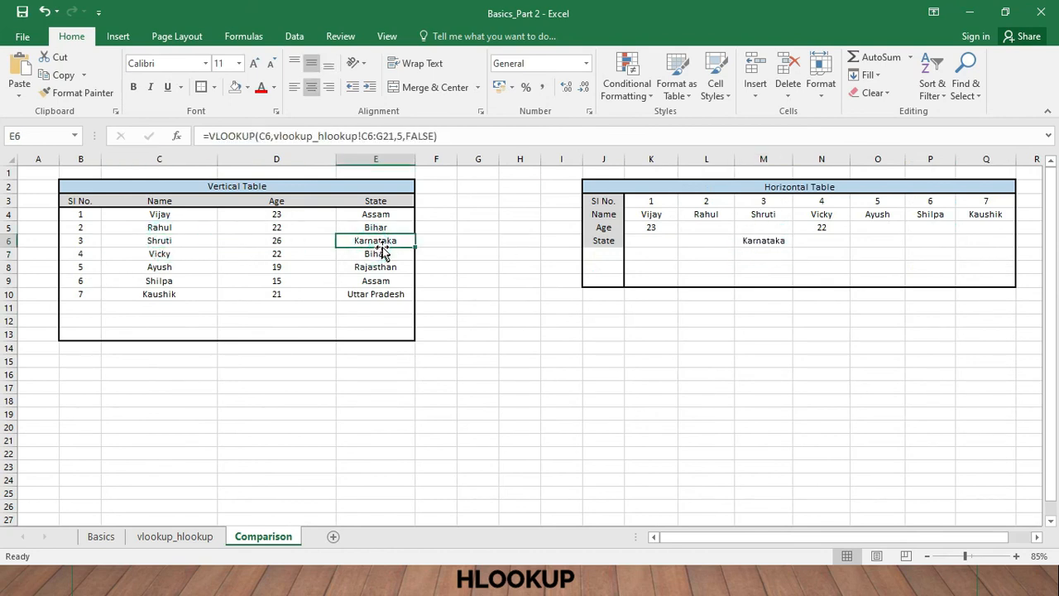
# - Fill the Age HLOOKUP formula from K5 across the horizontal table's Age row through Q5
pyautogui.click(642, 228)
pyautogui.moveTo(678, 232); pyautogui.dragTo(998, 234)
# - Fill the State HLOOKUP formula from M6 forward through Q6 and back to K6 in the horizontal table
pyautogui.click(638, 243)
pyautogui.click(749, 248)
pyautogui.moveTo(796, 245); pyautogui.dragTo(709, 289)
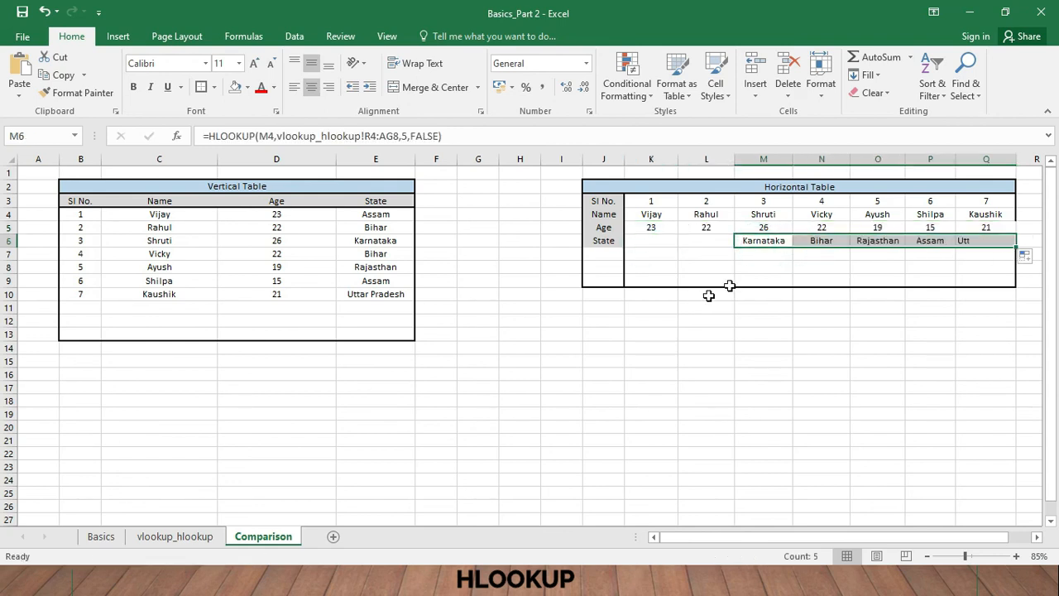
pyautogui.click(778, 244)
pyautogui.moveTo(792, 246); pyautogui.dragTo(704, 273)
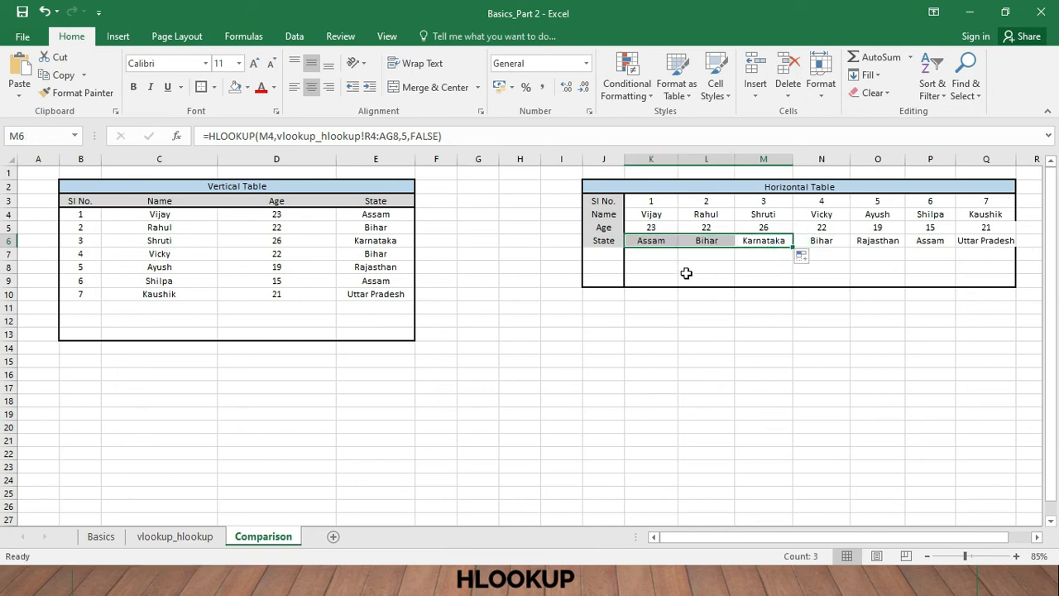
# - Compare the horizontal table's filled Age and State values, including K6, M6 and P6, with the matching people in the vertical table
pyautogui.click(671, 264)
pyautogui.click(645, 240)
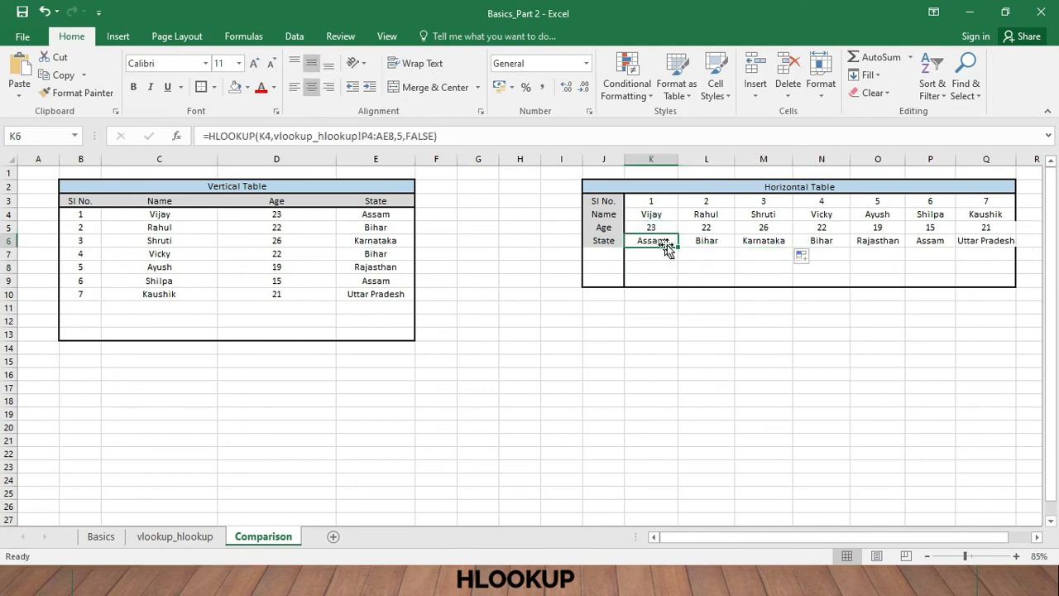
pyautogui.click(748, 240)
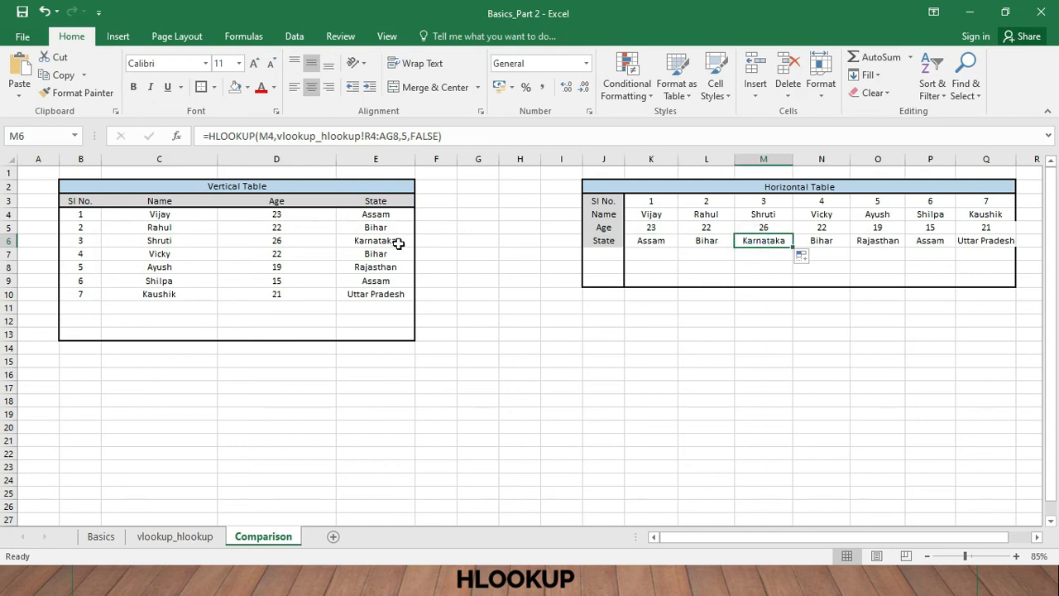
pyautogui.click(932, 215)
pyautogui.click(930, 241)
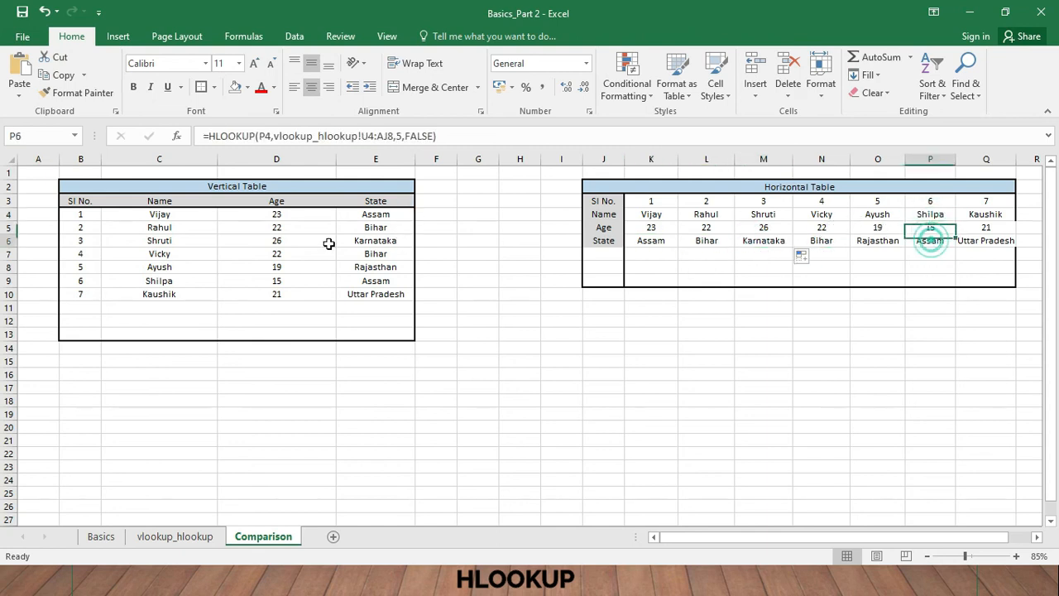
pyautogui.click(223, 280)
pyautogui.click(375, 294)
pyautogui.click(707, 229)
# - Widen column Q slightly so the last state name fits inside the horizontal table
pyautogui.moveTo(1017, 163); pyautogui.dragTo(1027, 164)
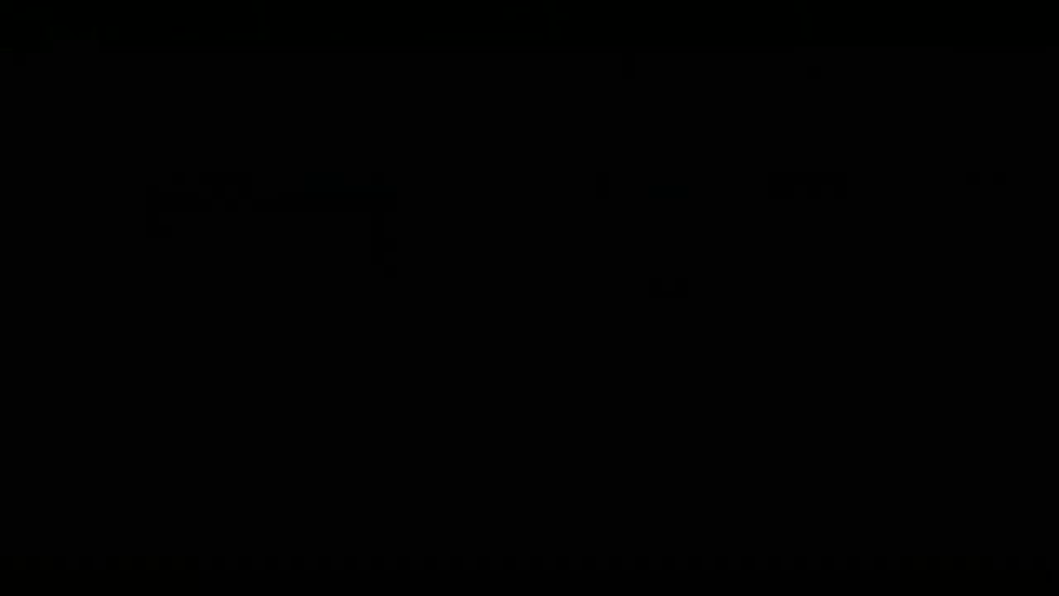